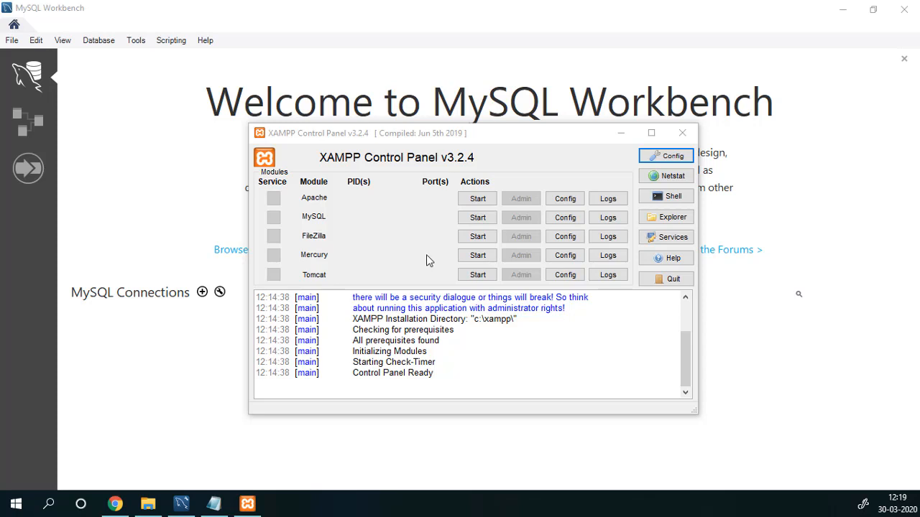
# Start the MySQL module on port 3306 in XAMPP Control Panel, then minimize the panel.
pyautogui.click(320, 216)
pyautogui.click(492, 219)
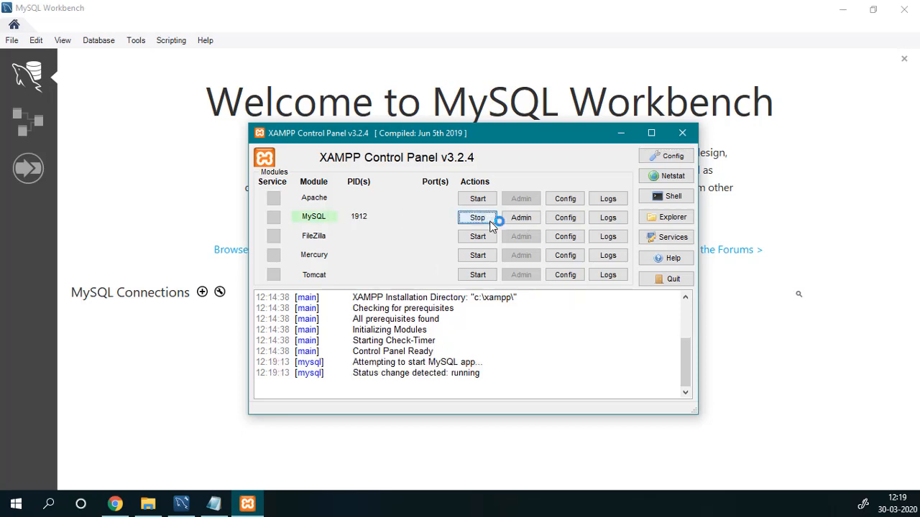
pyautogui.click(477, 384)
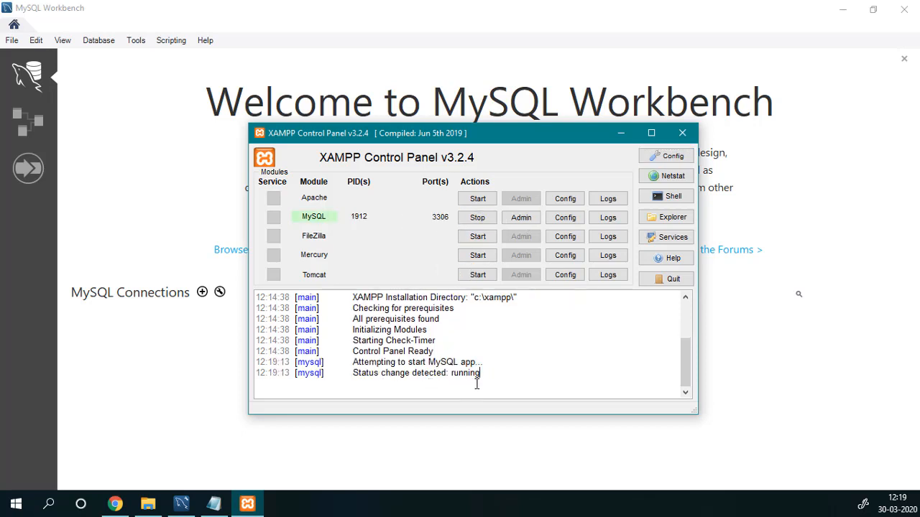
pyautogui.click(620, 135)
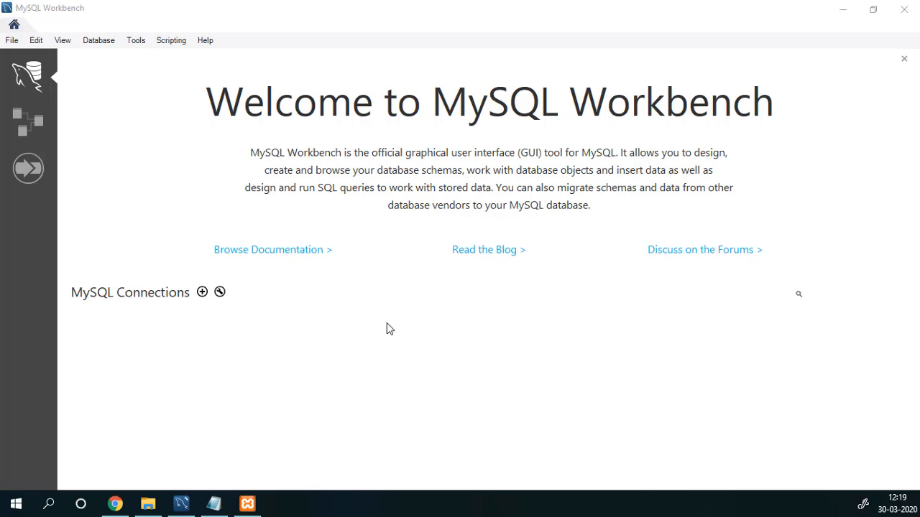
# Begin a new MySQL connection and name it Local.
pyautogui.click(202, 293)
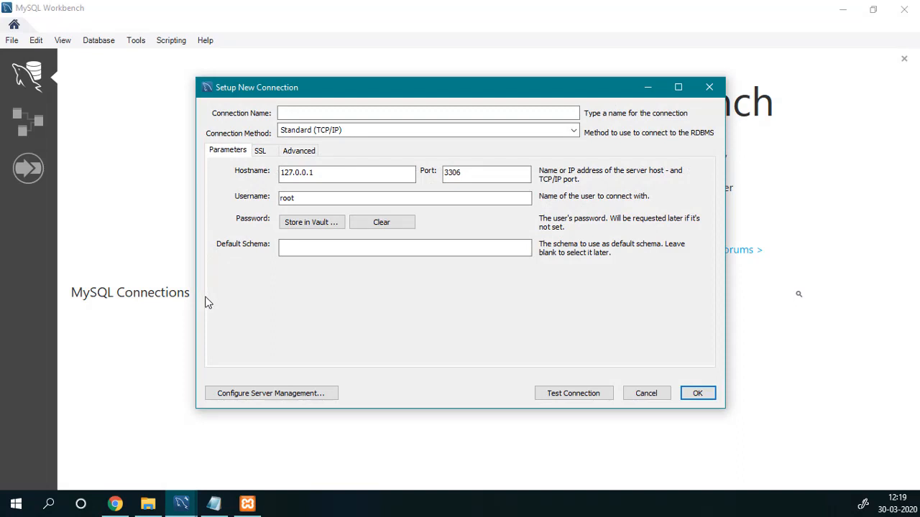
pyautogui.click(310, 112)
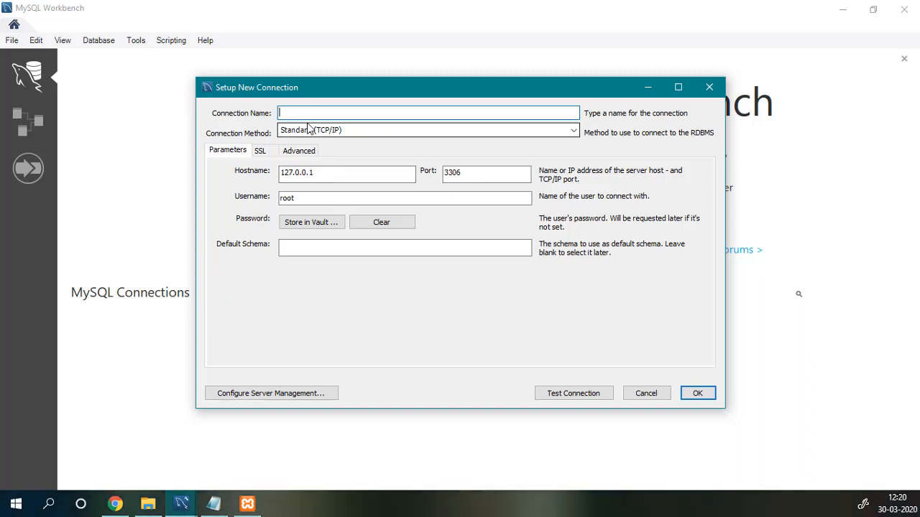
pyautogui.write('Local')
pyautogui.click(323, 173)
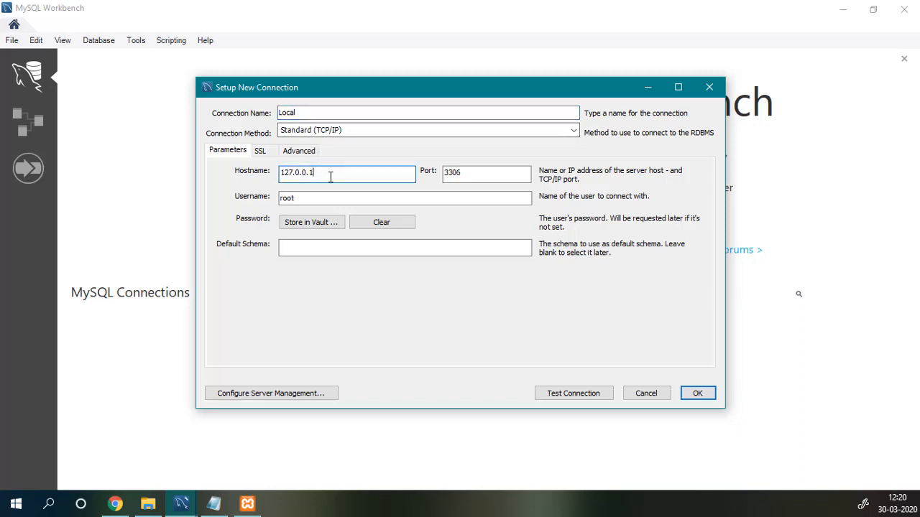
pyautogui.click(513, 174)
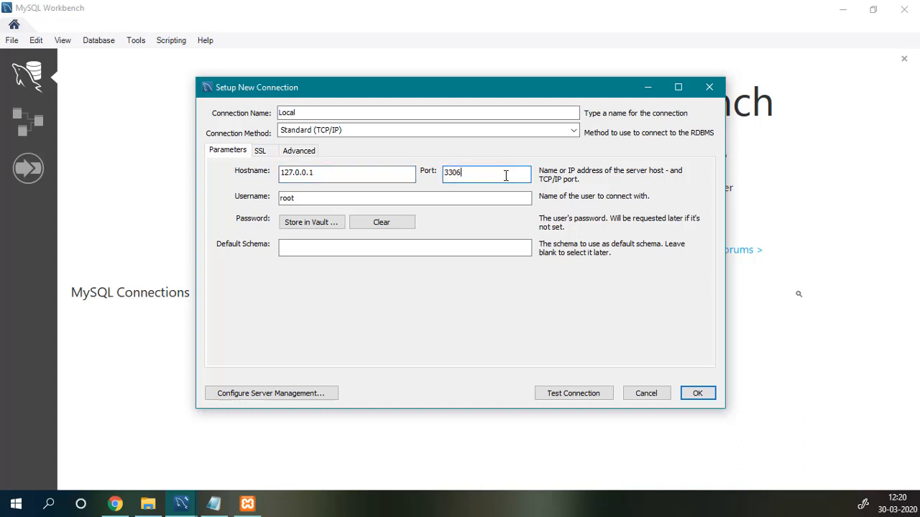
# Confirm port 3306 in XAMPP, keep host 127.0.0.1 and user root, and save the connection.
pyautogui.click(252, 505)
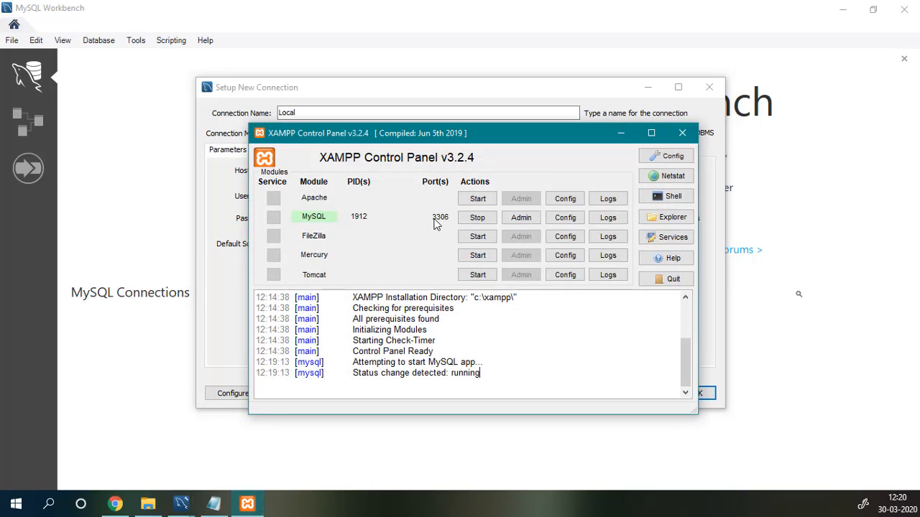
pyautogui.click(616, 135)
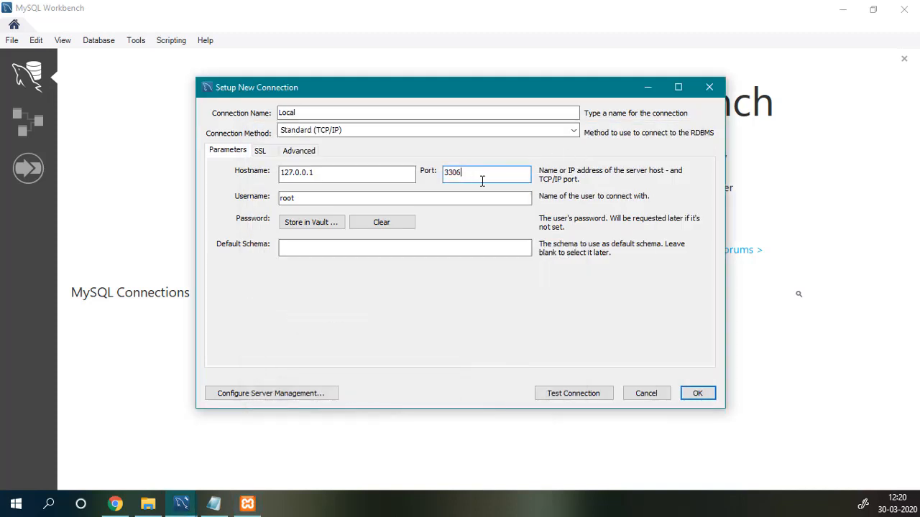
pyautogui.click(369, 174)
pyautogui.hotkey('ctrl', 'a')
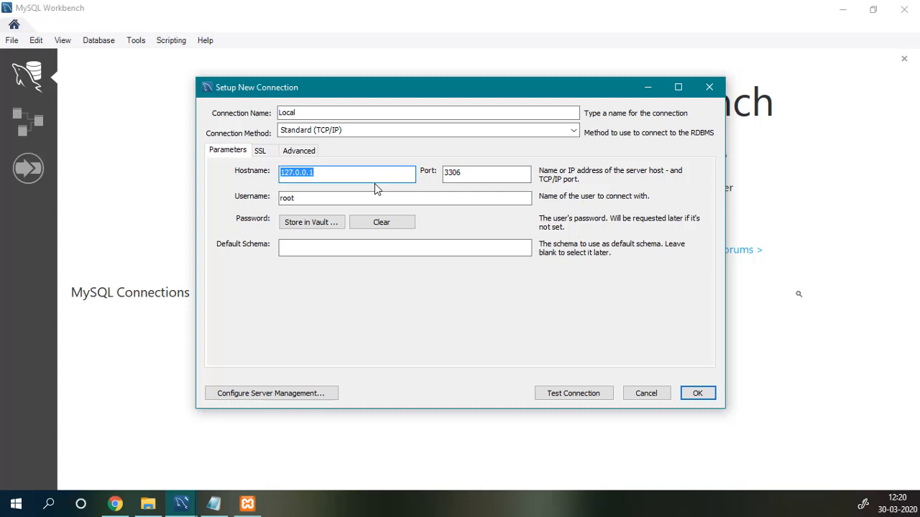
pyautogui.click(353, 197)
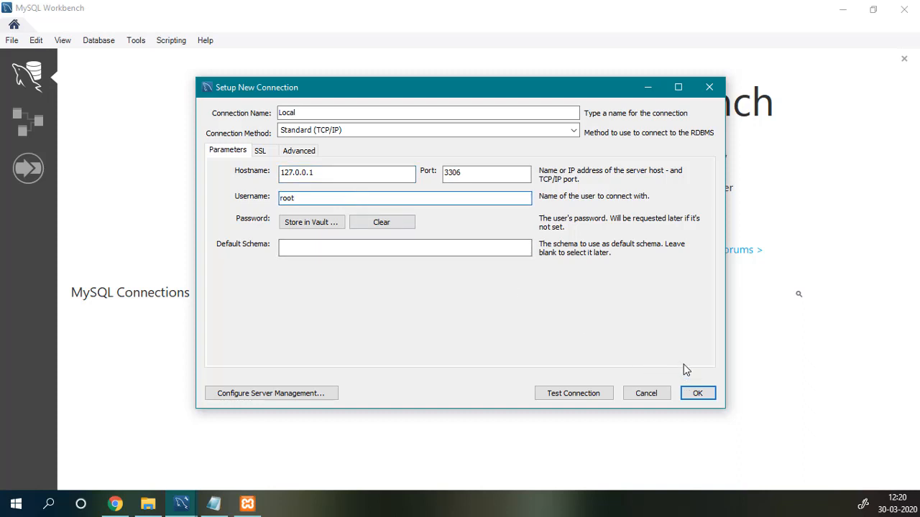
pyautogui.click(696, 395)
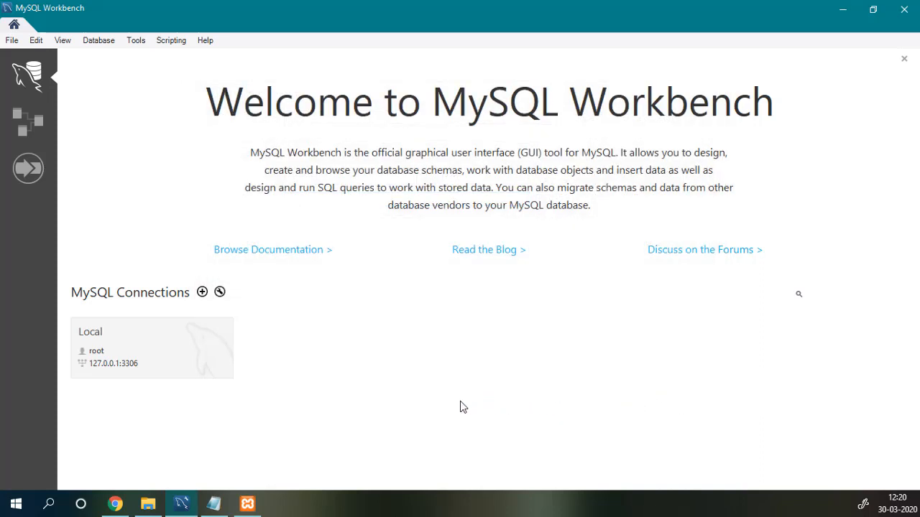
# Open the Local connection, continuing past the server version warning.
pyautogui.click(132, 348)
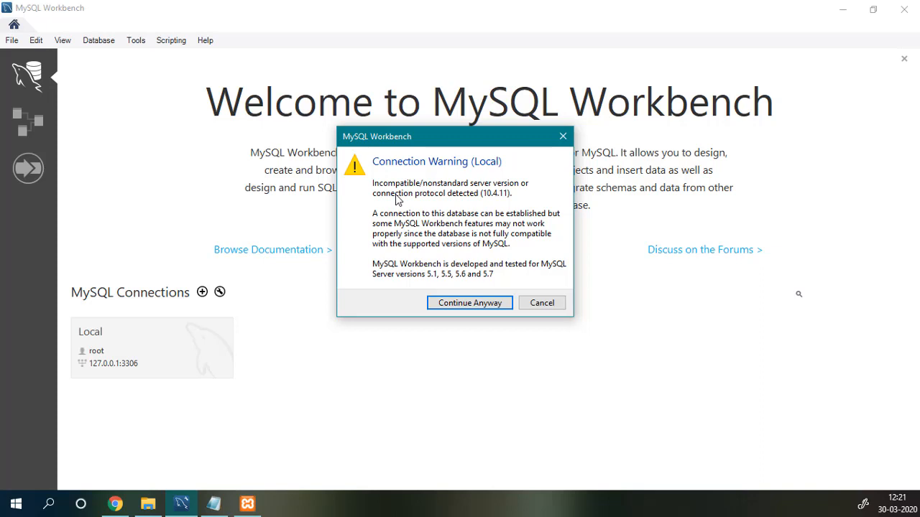
pyautogui.click(469, 303)
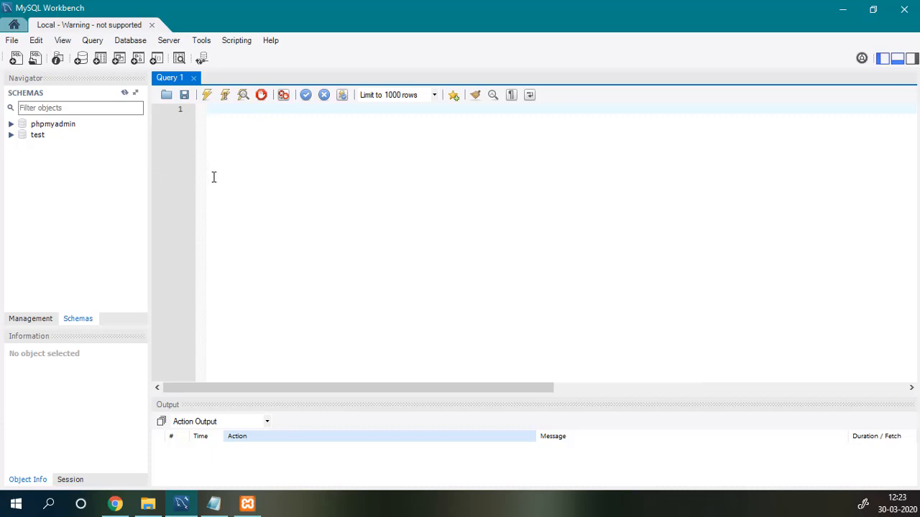
pyautogui.click(208, 43)
# Open the Data Import page from the Server menu.
pyautogui.moveTo(173, 41)
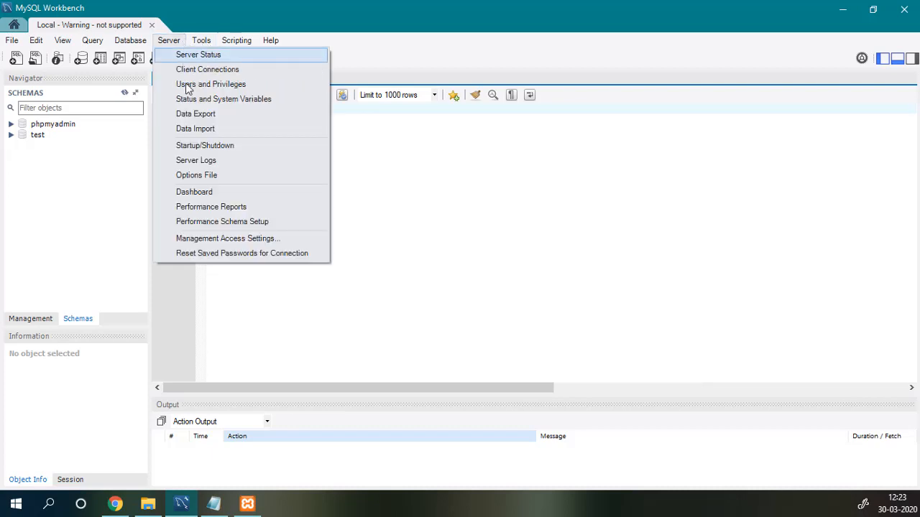
pyautogui.click(199, 131)
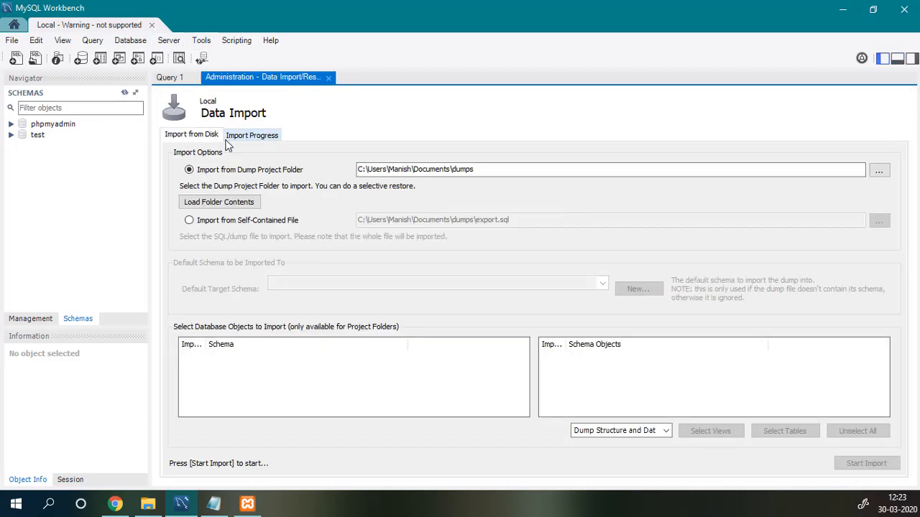
pyautogui.click(174, 43)
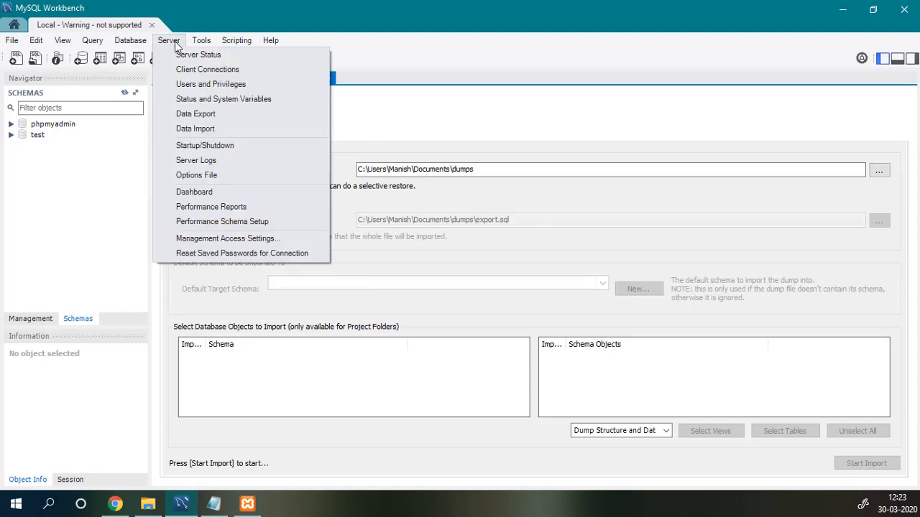
pyautogui.click(362, 51)
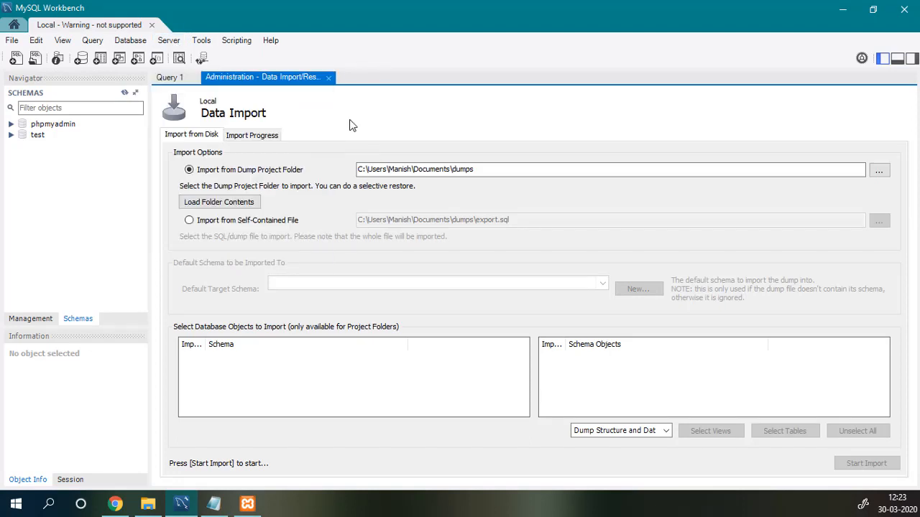
# Import from the self-contained file Downloads\Sample_Emp_DB.sql and start the import.
pyautogui.click(221, 225)
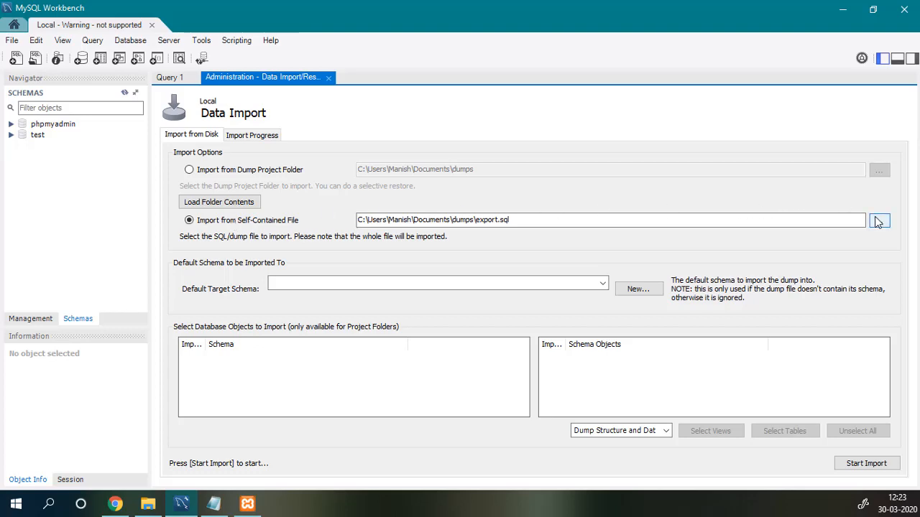
pyautogui.click(878, 221)
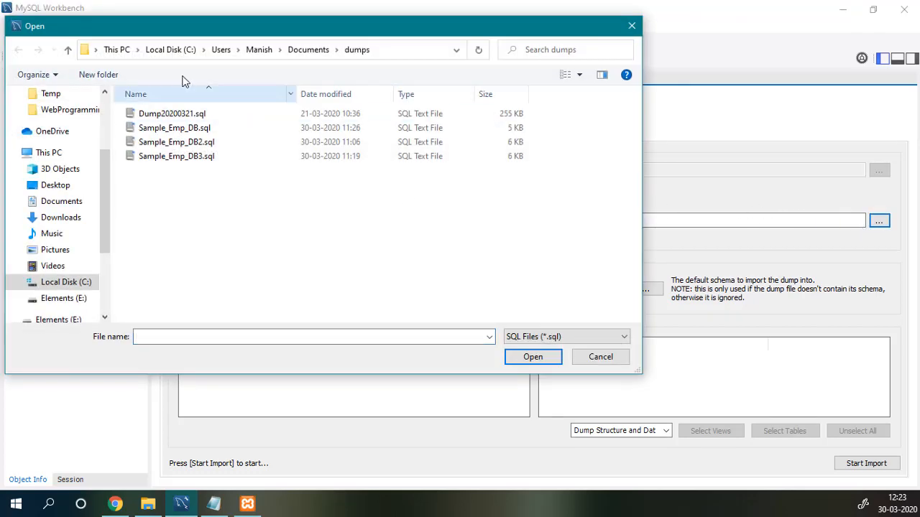
pyautogui.click(63, 218)
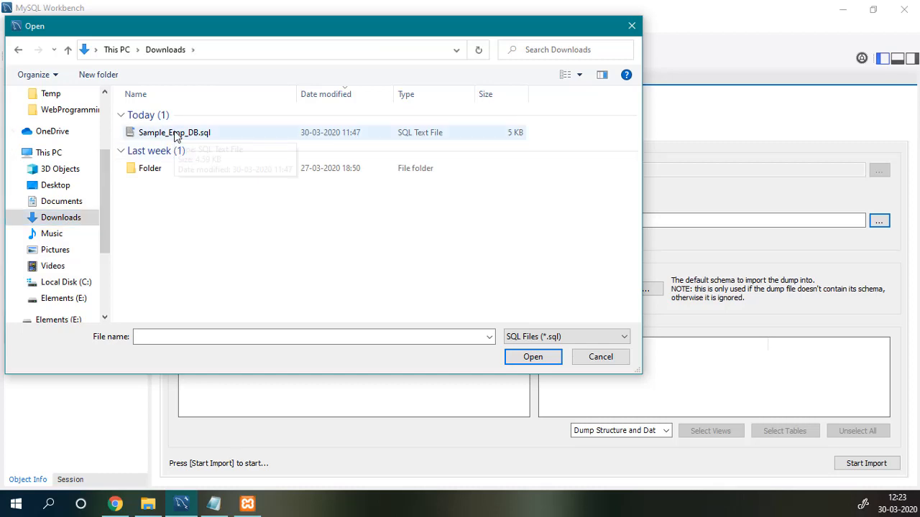
pyautogui.doubleClick(176, 135)
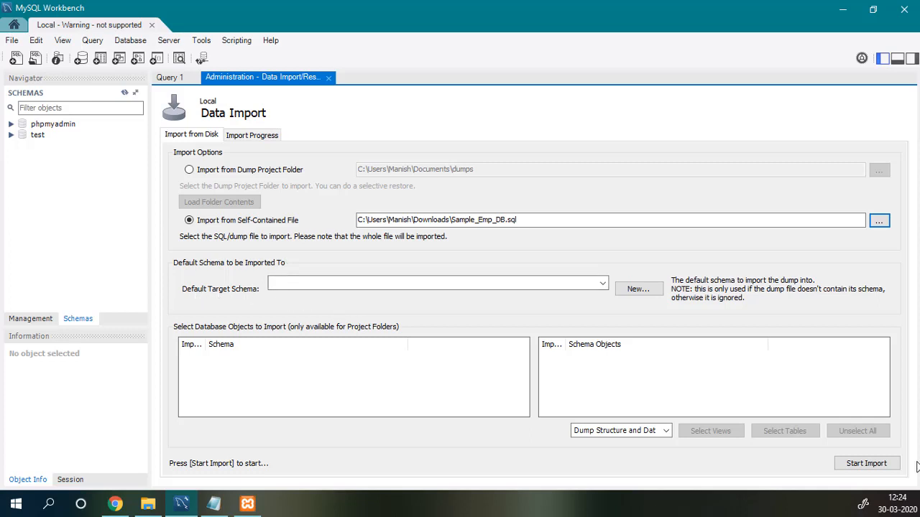
pyautogui.click(865, 464)
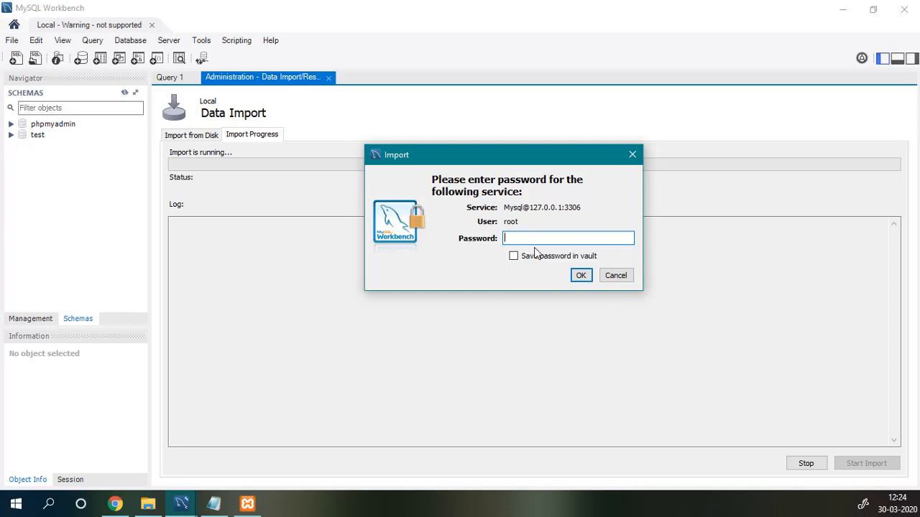
# Finish the import, refresh schemas, expand empdb's tables dept, emp and salgrade, and set empdb as default schema.
pyautogui.click(580, 276)
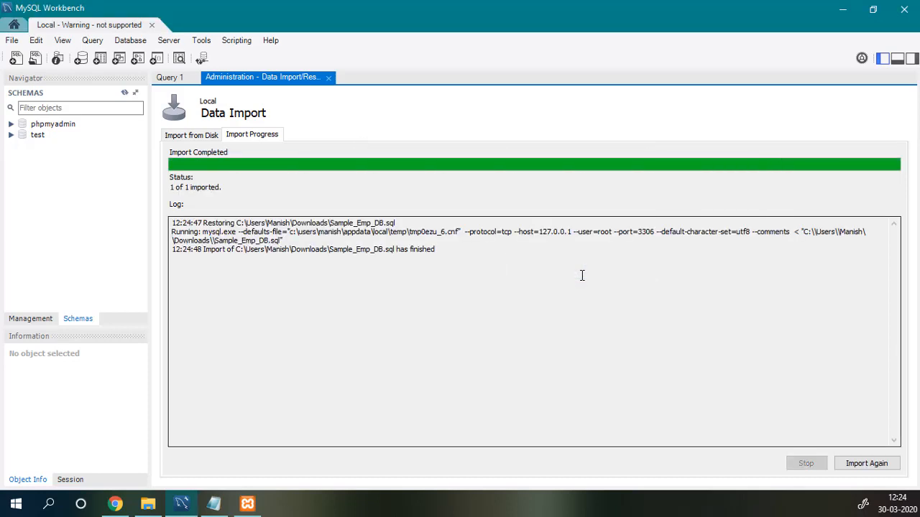
pyautogui.click(125, 94)
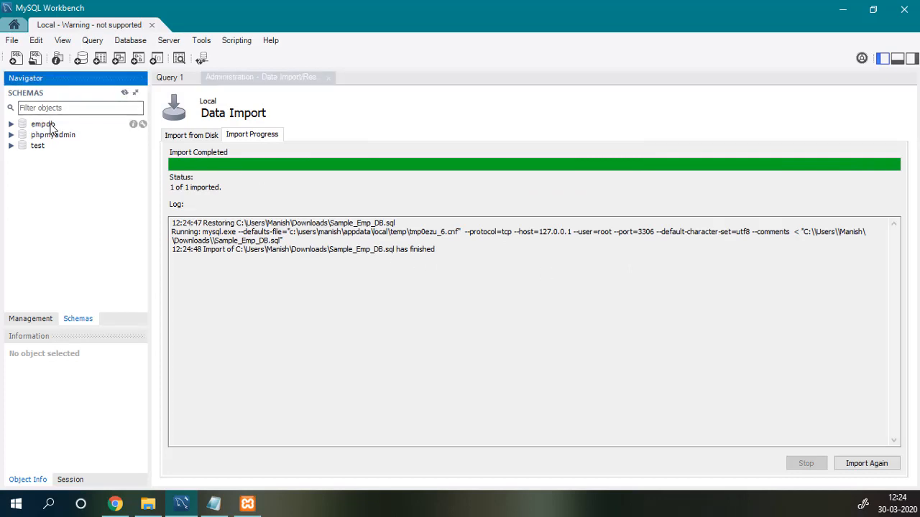
pyautogui.click(329, 77)
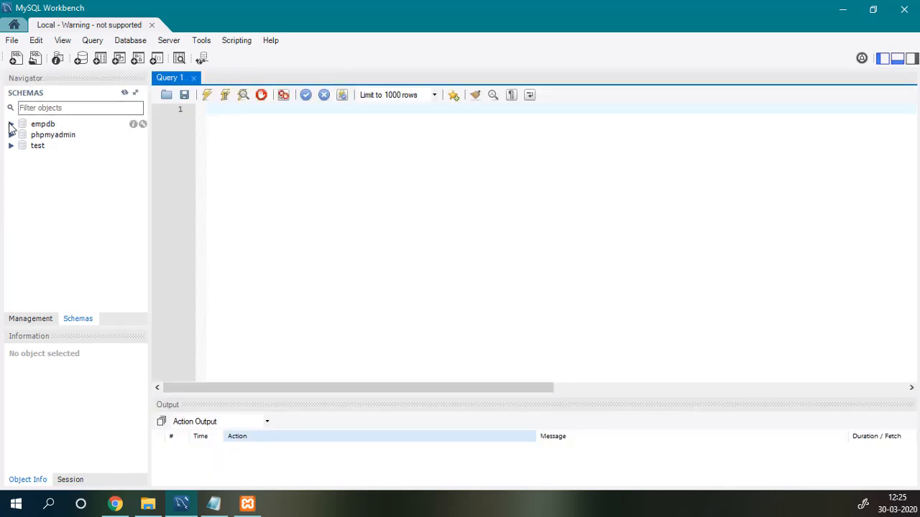
pyautogui.click(11, 125)
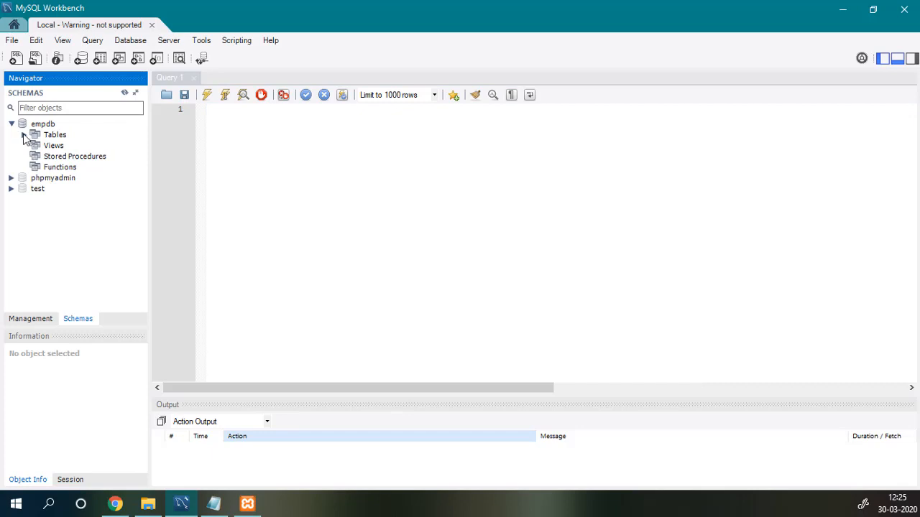
pyautogui.click(24, 134)
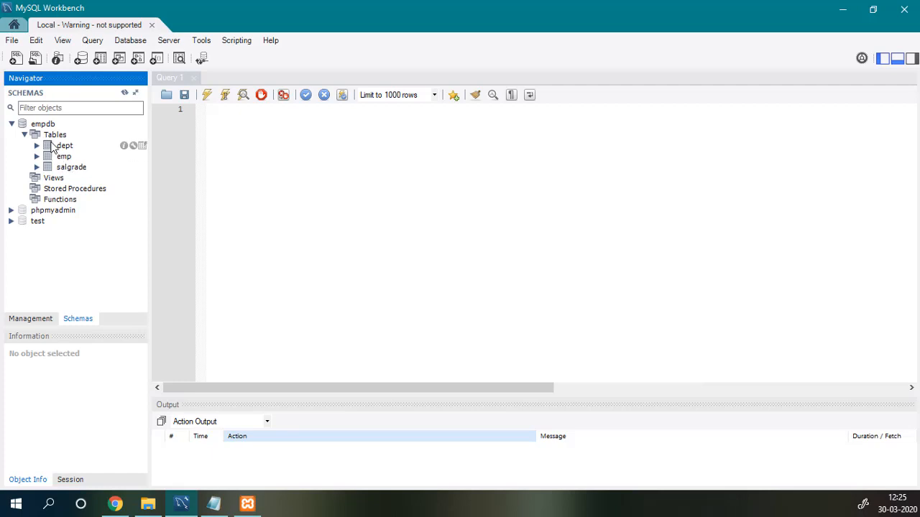
pyautogui.rightClick(41, 127)
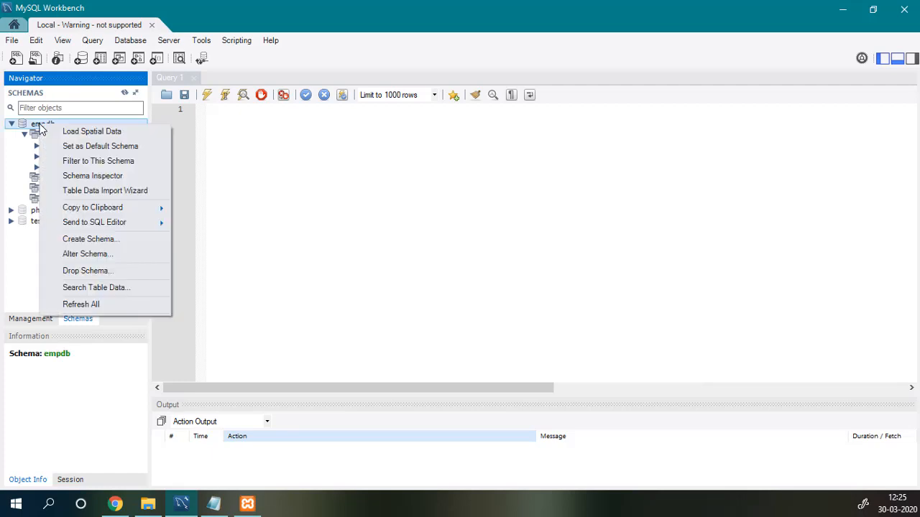
pyautogui.click(83, 147)
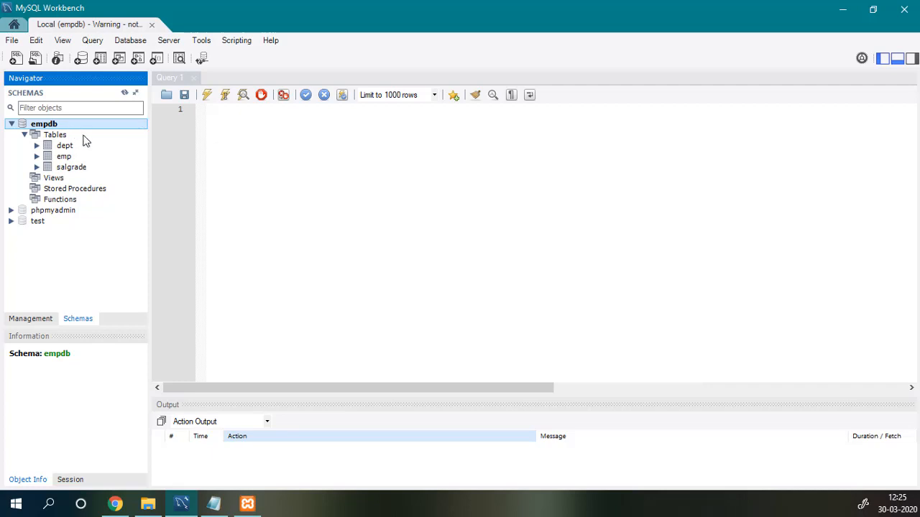
# Write and run select * from emp; in the Query 1 editor.
pyautogui.click(299, 195)
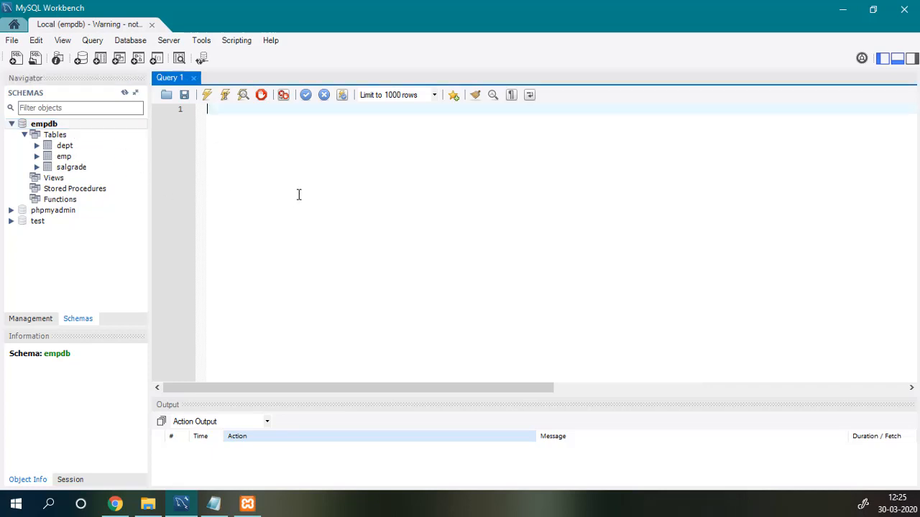
pyautogui.write('select * from emp;')
pyautogui.hotkey('ctrl', 'a')
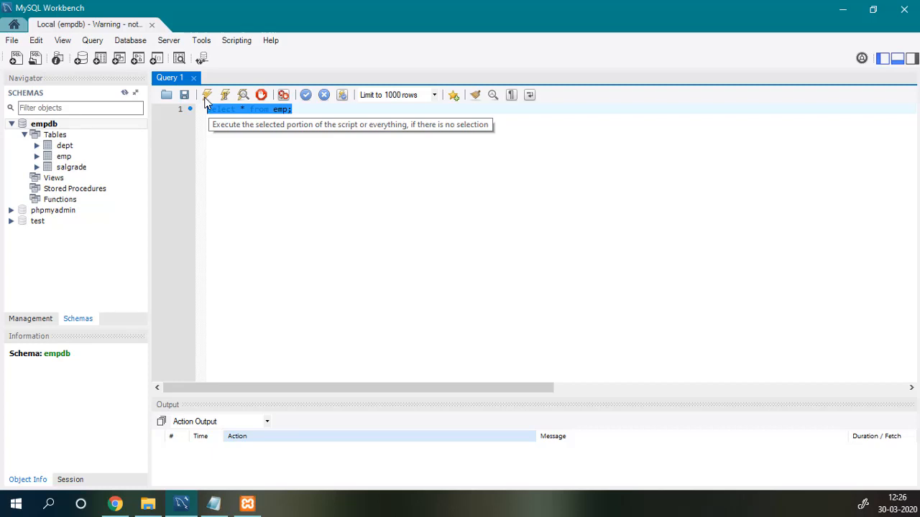
pyautogui.click(351, 136)
pyautogui.hotkey('ctrl', 'a')
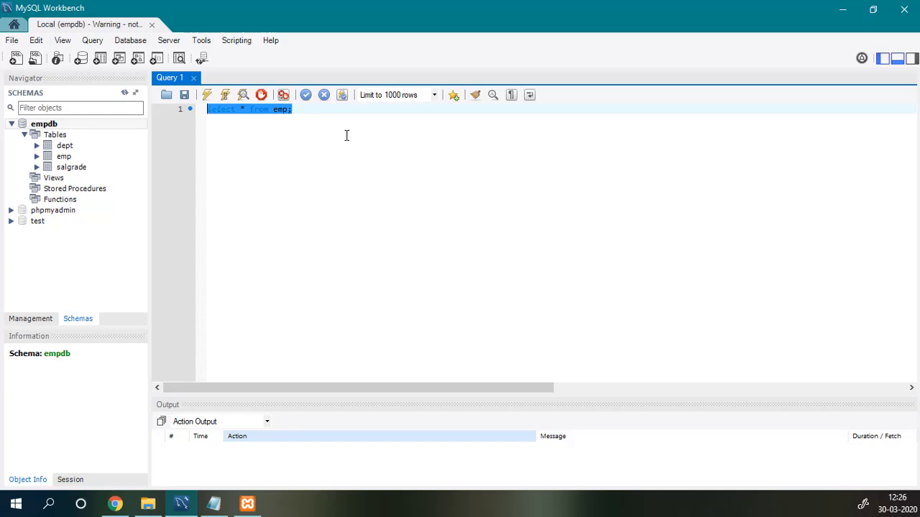
pyautogui.hotkey('ctrl', 'Return')
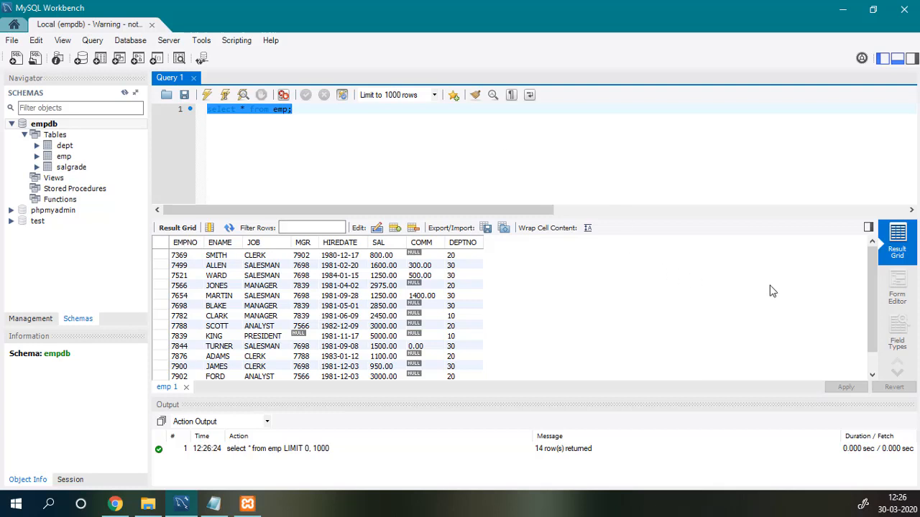
# Review the 14 returned employee rows and mark the table name emp in the query.
pyautogui.scroll(-1, 391, 268)
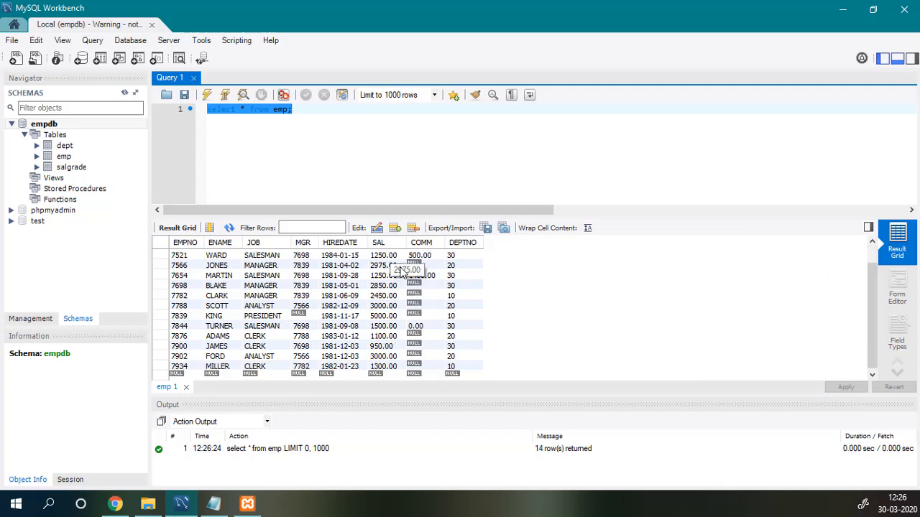
pyautogui.scroll(1, 528, 262)
pyautogui.scroll(-1, 528, 263)
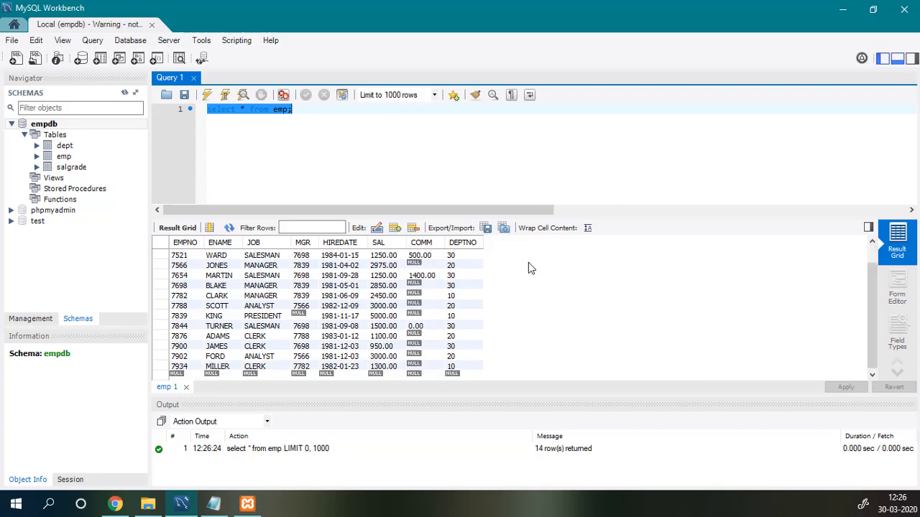
pyautogui.scroll(1, 528, 262)
pyautogui.scroll(-1, 227, 260)
pyautogui.click(311, 157)
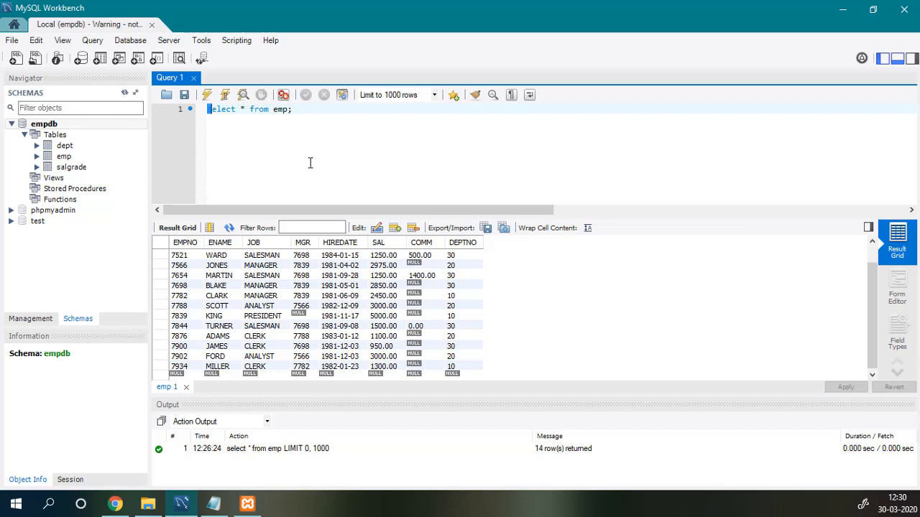
pyautogui.press('Right')
pyautogui.press('Right')
pyautogui.press('Right')
pyautogui.press('Right')
pyautogui.press('Right')
pyautogui.press('Right')
pyautogui.press('Right')
pyautogui.press('Right')
pyautogui.hotkey('shift', 'Right')
pyautogui.hotkey('shift', 'Right')
pyautogui.hotkey('shift', 'Right')
pyautogui.press('Left')
pyautogui.hotkey('shift', 'Right')
pyautogui.hotkey('shift', 'Right')
pyautogui.hotkey('shift', 'Right')
pyautogui.press('Right')
# Qualify the table as empdb.emp and rerun select * from empdb.emp;.
pyautogui.click(312, 110)
pyautogui.press('Left')
pyautogui.press('Left')
pyautogui.press('Left')
pyautogui.press('Left')
pyautogui.write('emp')
pyautogui.write('db.')
pyautogui.hotkey('ctrl', 'shift', 'Left')
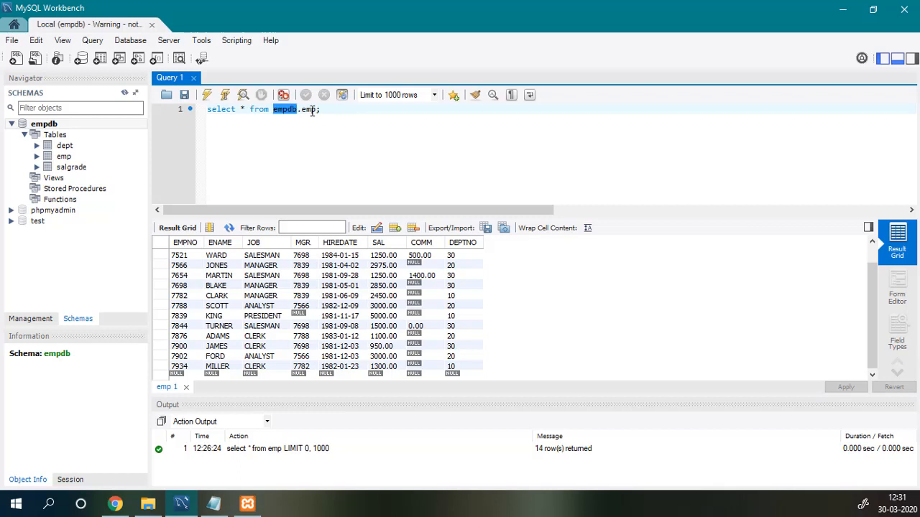
pyautogui.press('Right')
pyautogui.hotkey('shift', 'Right')
pyautogui.hotkey('shift', 'Right')
pyautogui.hotkey('shift', 'Right')
pyautogui.hotkey('ctrl', 'a')
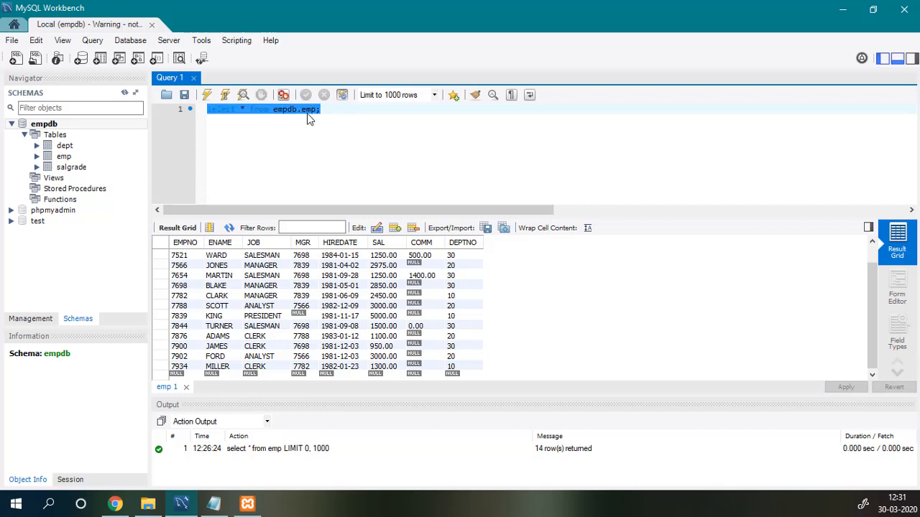
pyautogui.hotkey('ctrl', 'Return')
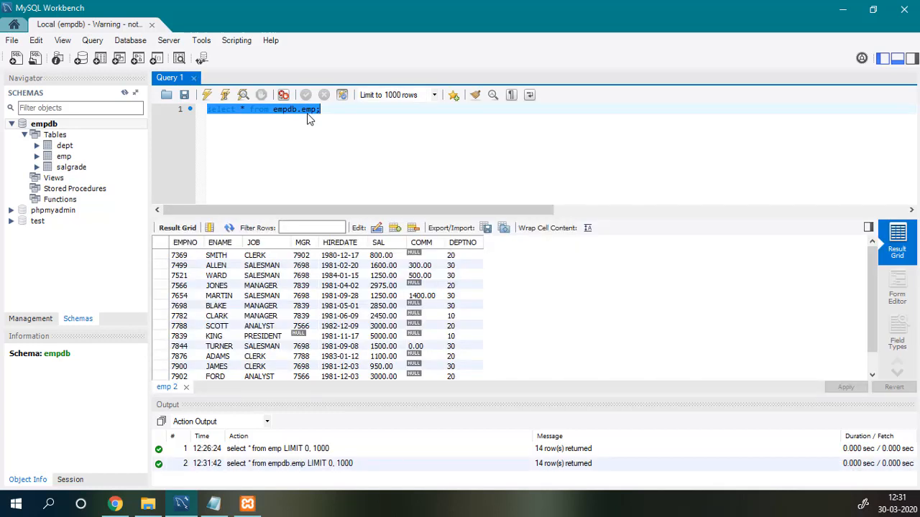
# Expand the phpmyadmin schema's tables to view the pma__bookmark columns.
pyautogui.click(11, 222)
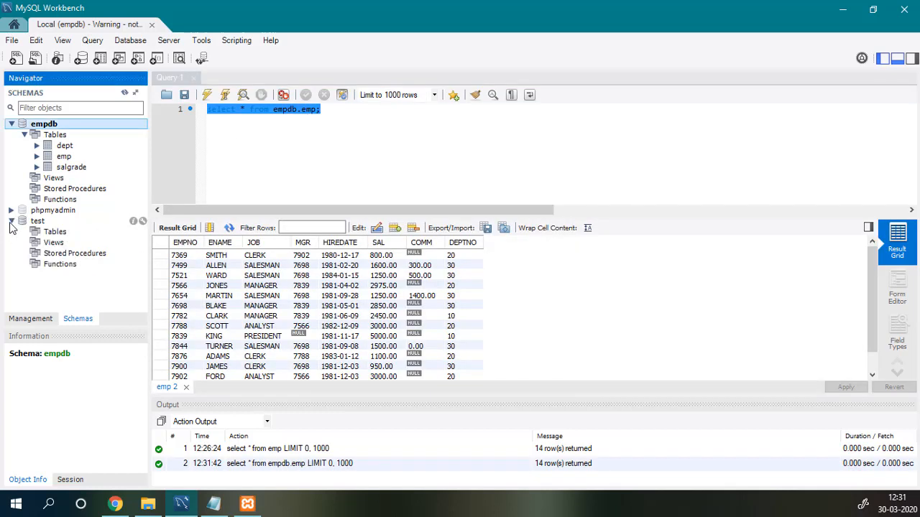
pyautogui.click(12, 210)
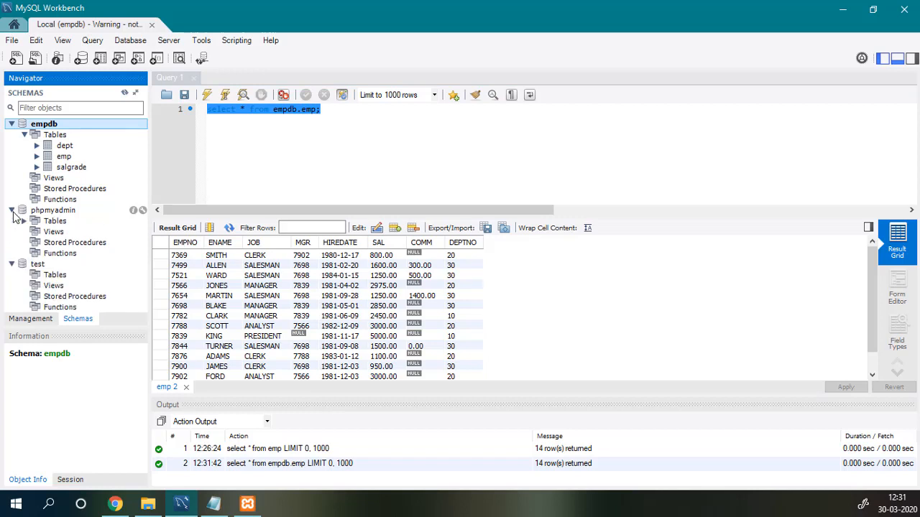
pyautogui.click(25, 220)
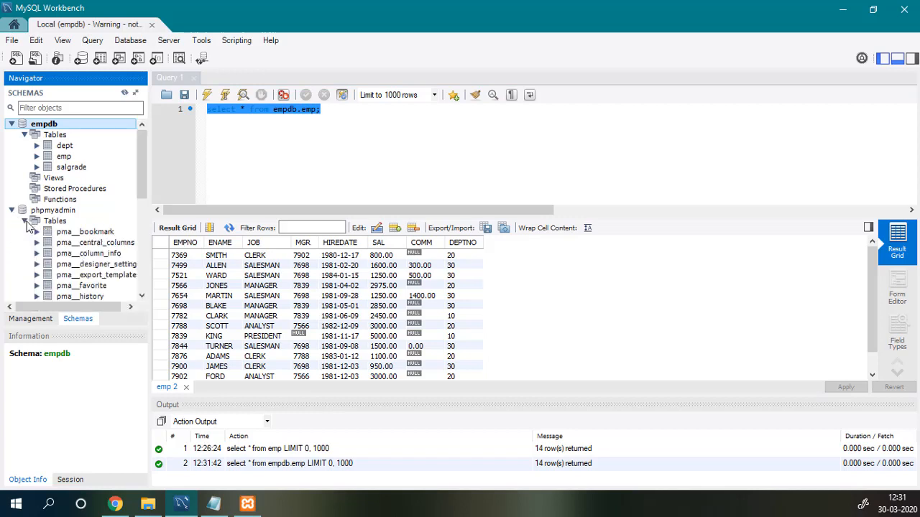
pyautogui.click(75, 233)
# Add and run select * from pma__bookmark; on line 3.
pyautogui.click(356, 132)
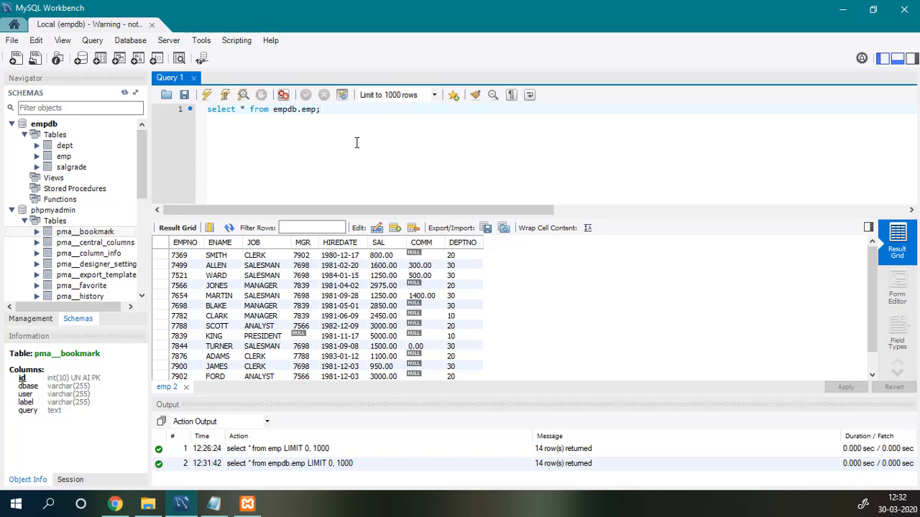
pyautogui.press('Return')
pyautogui.press('Return')
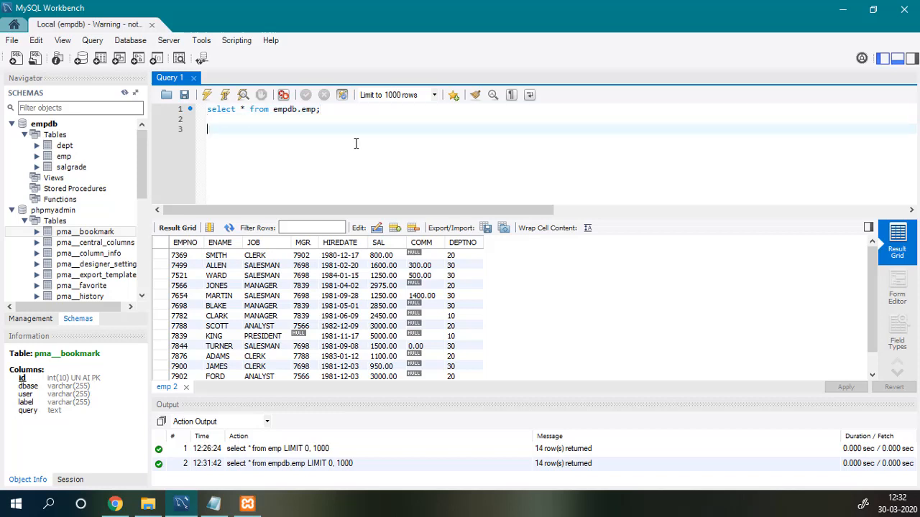
pyautogui.write('select * from pma__bookmark;')
pyautogui.hotkey('shift', 'Home')
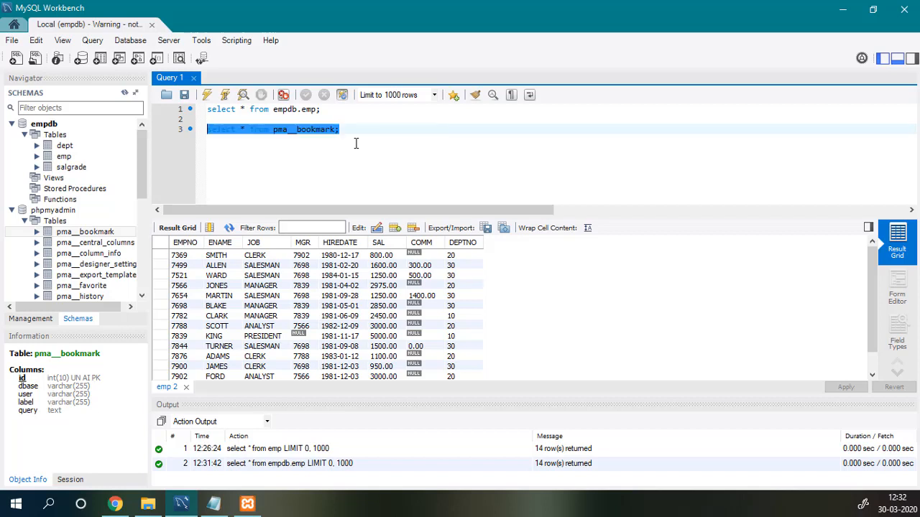
pyautogui.hotkey('ctrl', 'Return')
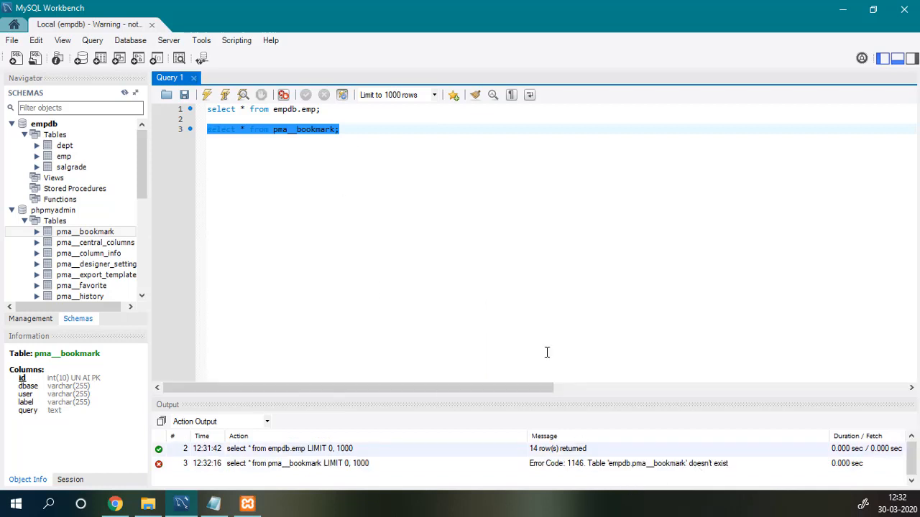
# Qualify it as phpmyadmin.pma__bookmark and rerun, returning 0 rows.
pyautogui.click(309, 143)
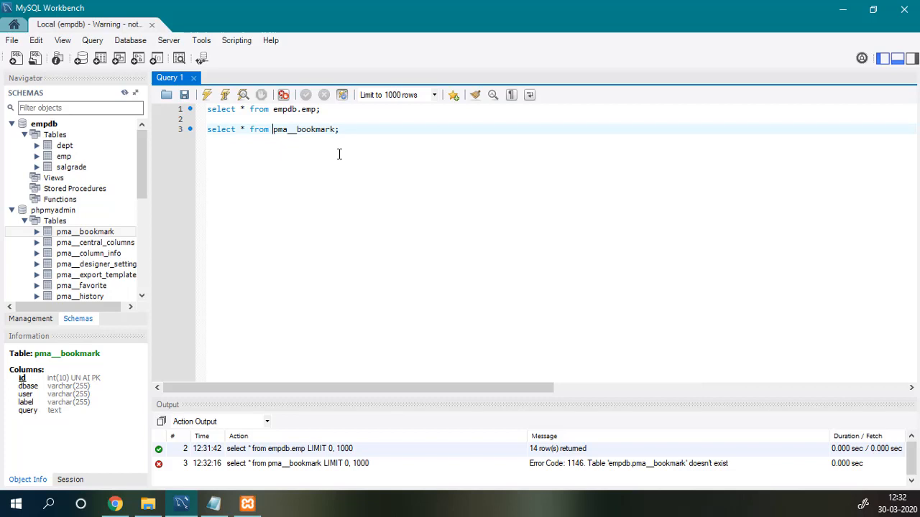
pyautogui.write('phpmyadmin.p')
pyautogui.press('End')
pyautogui.hotkey('shift', 'Home')
pyautogui.hotkey('ctrl', 'Return')
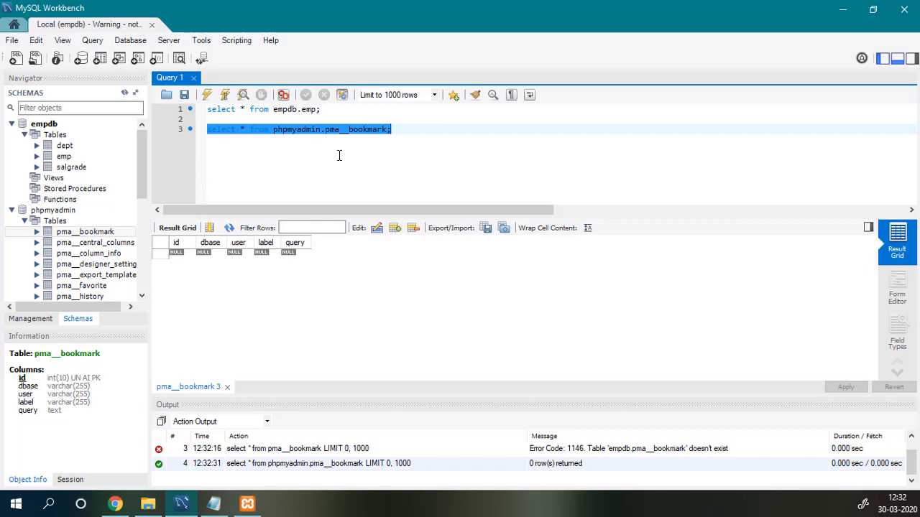
pyautogui.press('Left')
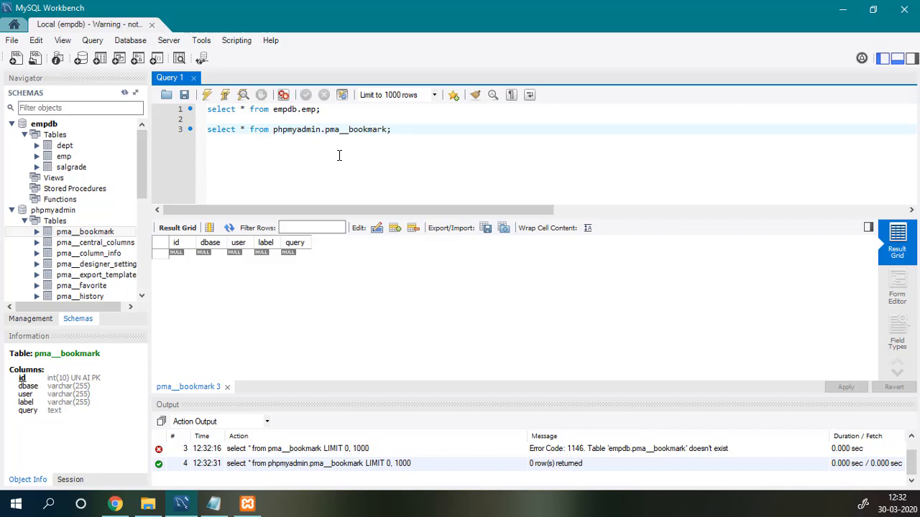
# Delete the phpmyadmin query line and collapse the phpmyadmin schema.
pyautogui.press('End')
pyautogui.hotkey('shift', 'Home')
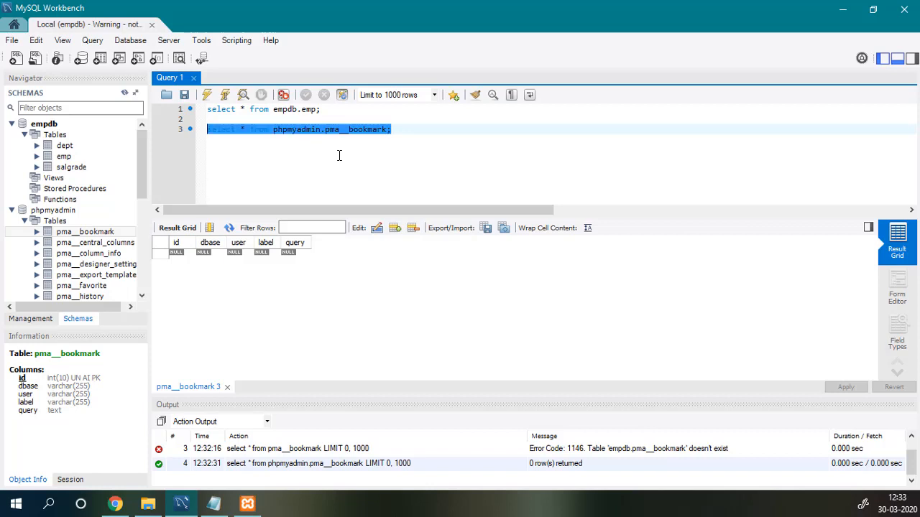
pyautogui.press('BackSpace')
pyautogui.press('BackSpace')
pyautogui.press('BackSpace')
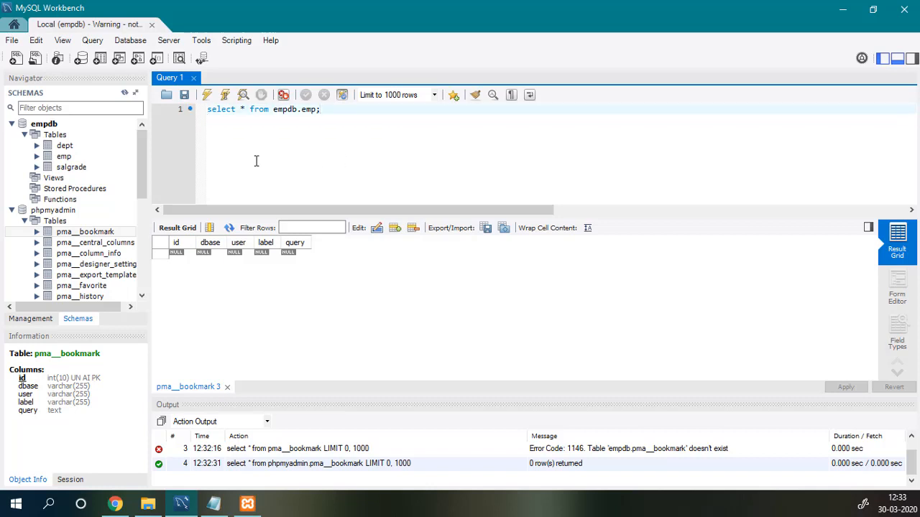
pyautogui.click(13, 210)
pyautogui.click(342, 123)
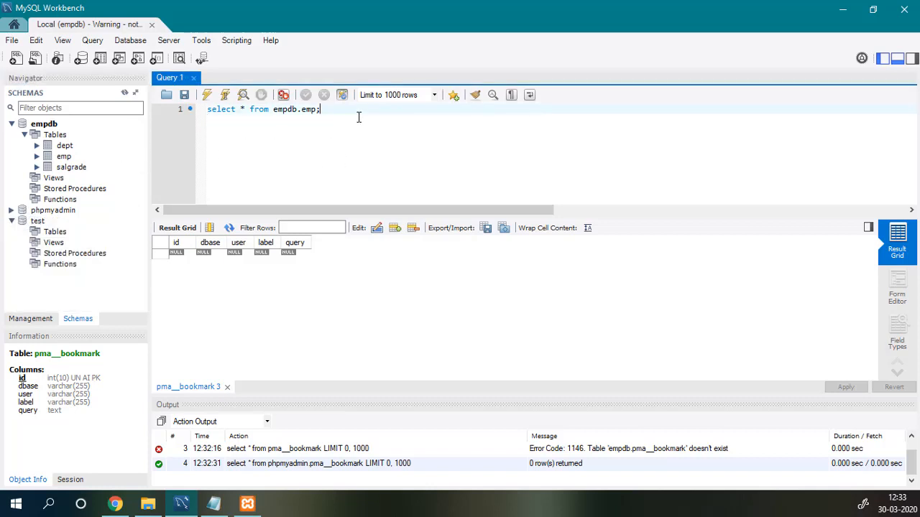
# Change the query to select EMPNO,ENAME from emp; and run it, returning 14 rows.
pyautogui.press('Left')
pyautogui.press('Left')
pyautogui.press('Left')
pyautogui.press('Left')
pyautogui.hotkey('ctrl', 'shift', 'Left')
pyautogui.hotkey('ctrl', 'shift', 'Left')
pyautogui.hotkey('ctrl', 'shift', 'Left')
pyautogui.hotkey('ctrl', 'shift', 'Right')
pyautogui.press('BackSpace')
pyautogui.press('Left')
pyautogui.press('Left')
pyautogui.press('Left')
pyautogui.press('Left')
pyautogui.press('Left')
pyautogui.press('Left')
pyautogui.hotkey('shift', 'Left')
pyautogui.write('EM')
pyautogui.write('O')
pyautogui.press('BackSpace')
pyautogui.write('PNO,ENAME')
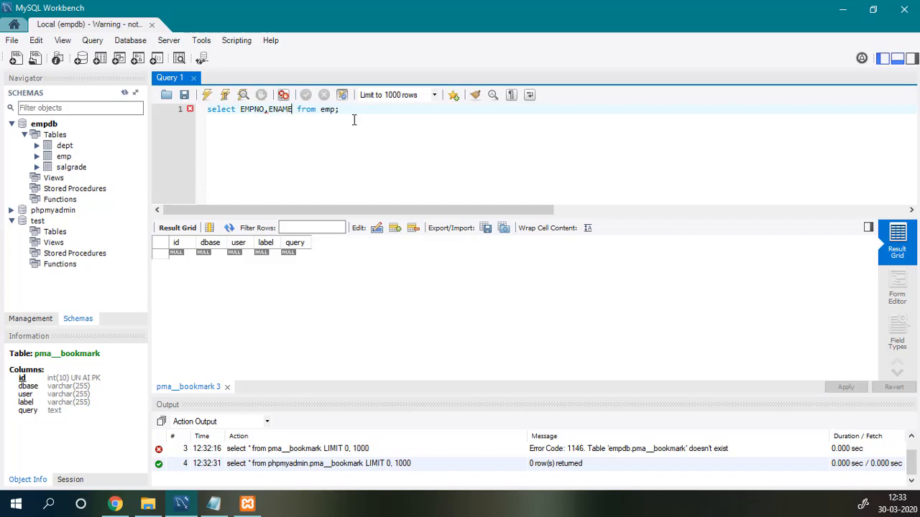
pyautogui.hotkey('ctrl', 'a')
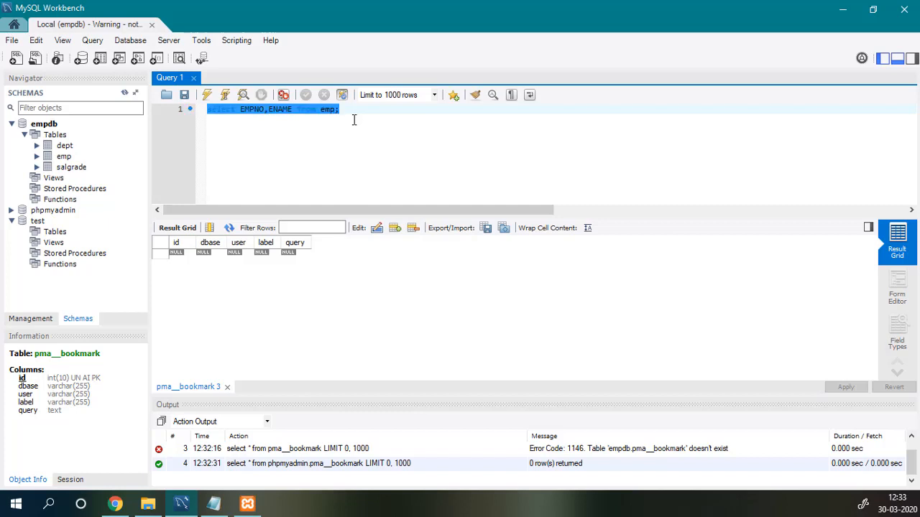
pyautogui.hotkey('ctrl', 'Return')
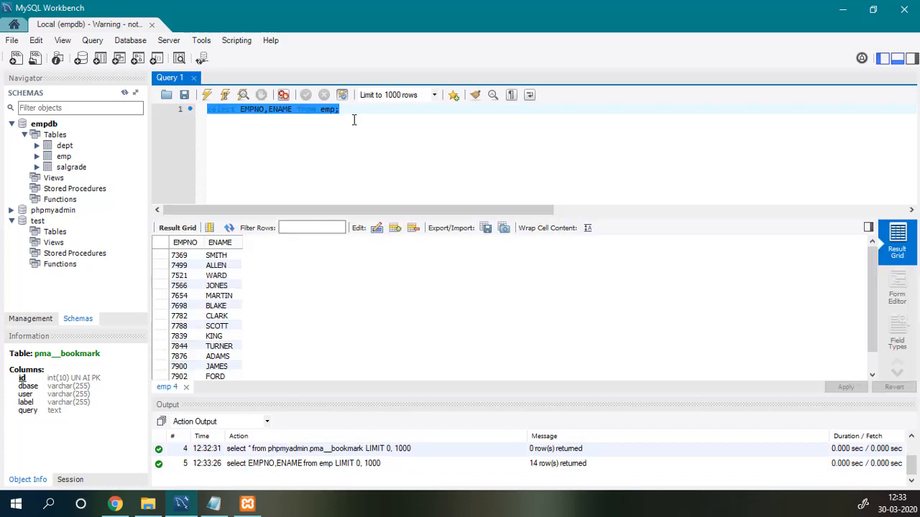
# Replace the EMPNO,ENAME column list with * in the query.
pyautogui.click(353, 120)
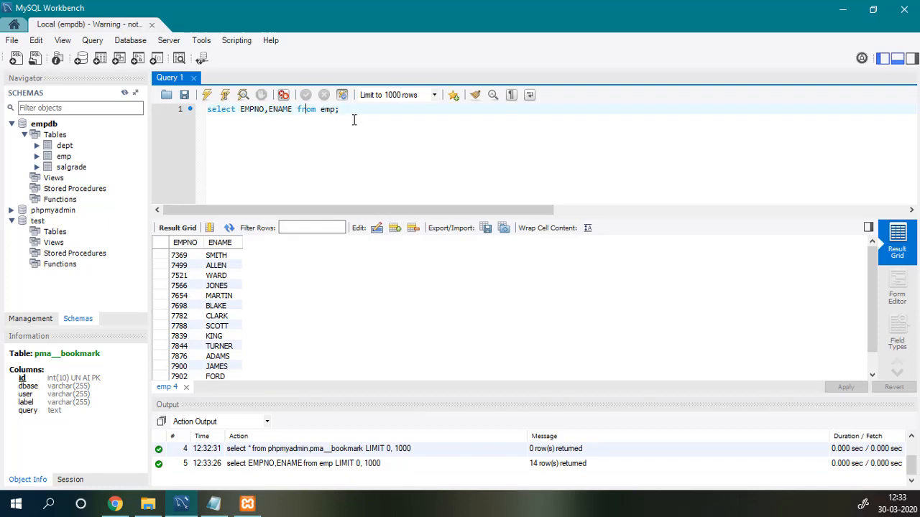
pyautogui.press('Left')
pyautogui.press('Left')
pyautogui.press('Left')
pyautogui.hotkey('ctrl', 'shift', 'Left')
pyautogui.hotkey('ctrl', 'shift', 'Left')
pyautogui.hotkey('ctrl', 'shift', 'Left')
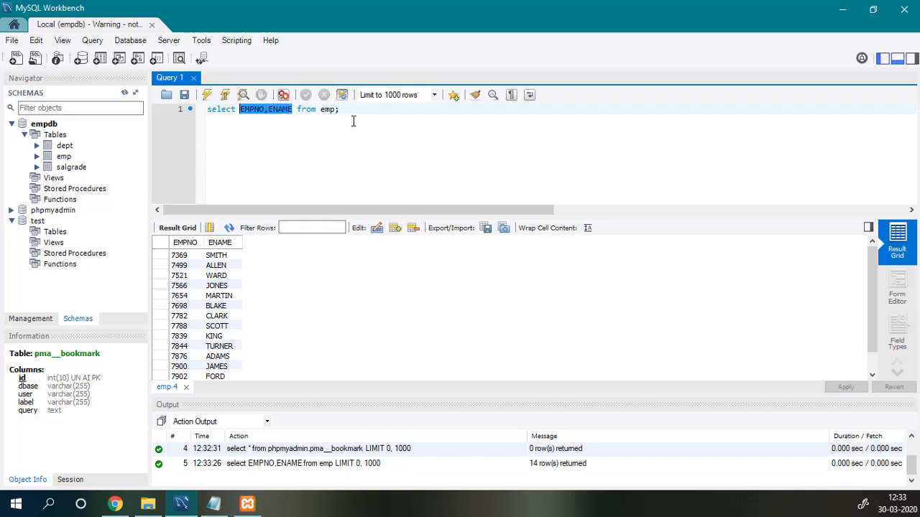
pyautogui.press('Right')
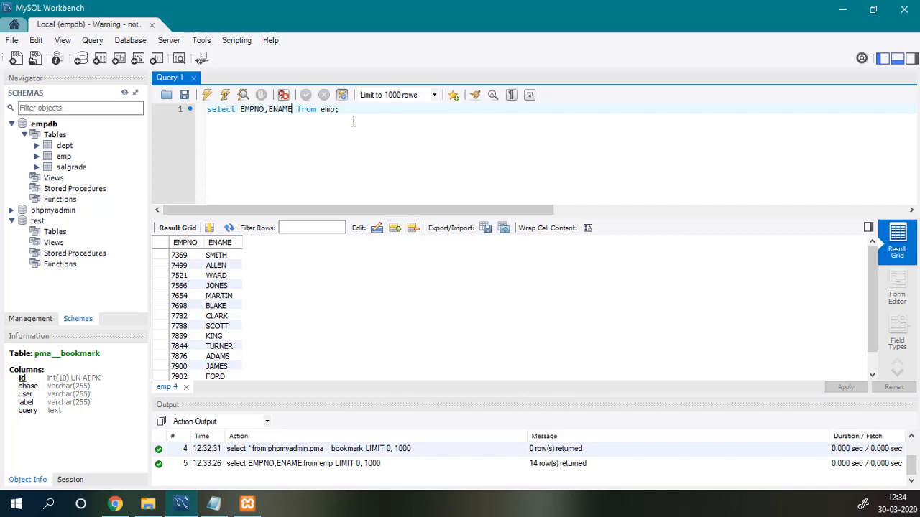
pyautogui.hotkey('ctrl', 'shift', 'Left')
pyautogui.hotkey('ctrl', 'shift', 'Left')
pyautogui.hotkey('ctrl', 'shift', 'Left')
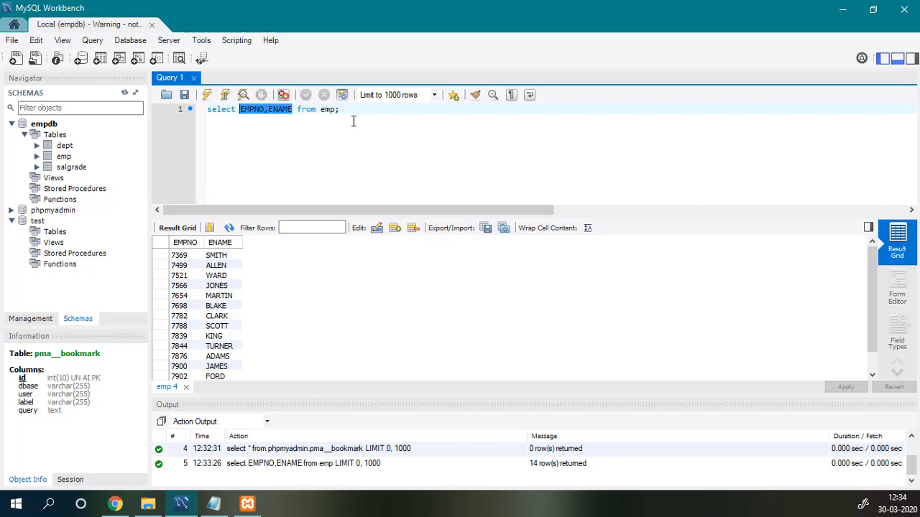
pyautogui.press('Right')
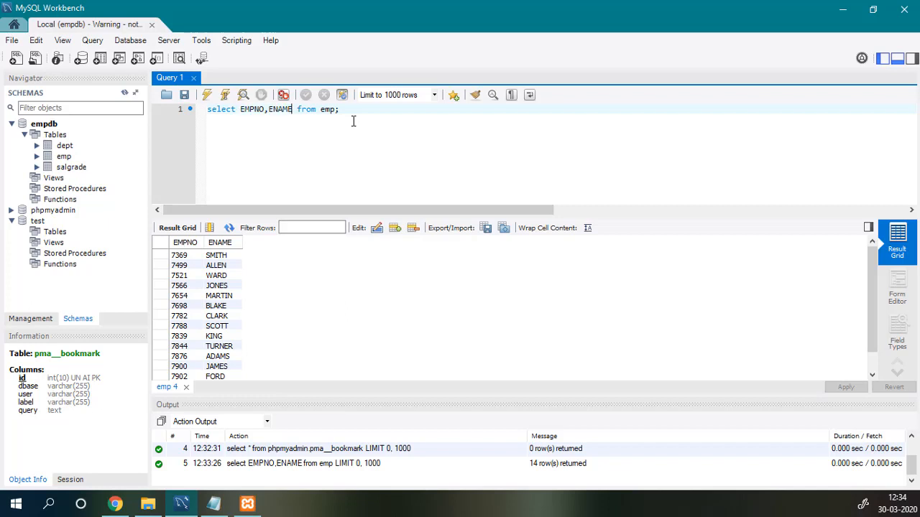
pyautogui.hotkey('shift', 'Left')
pyautogui.hotkey('shift', 'Left')
pyautogui.hotkey('shift', 'Left')
pyautogui.hotkey('shift', 'Left')
pyautogui.hotkey('shift', 'Left')
pyautogui.hotkey('shift', 'Left')
pyautogui.write('*')
pyautogui.hotkey('shift', 'Left')
pyautogui.hotkey('shift', 'Left')
pyautogui.hotkey('shift', 'Left')
pyautogui.hotkey('shift', 'Left')
pyautogui.hotkey('shift', 'Left')
pyautogui.press('BackSpace')
# Discard the partial WHERE clause and run select * from emp;.
pyautogui.write('WHERE')
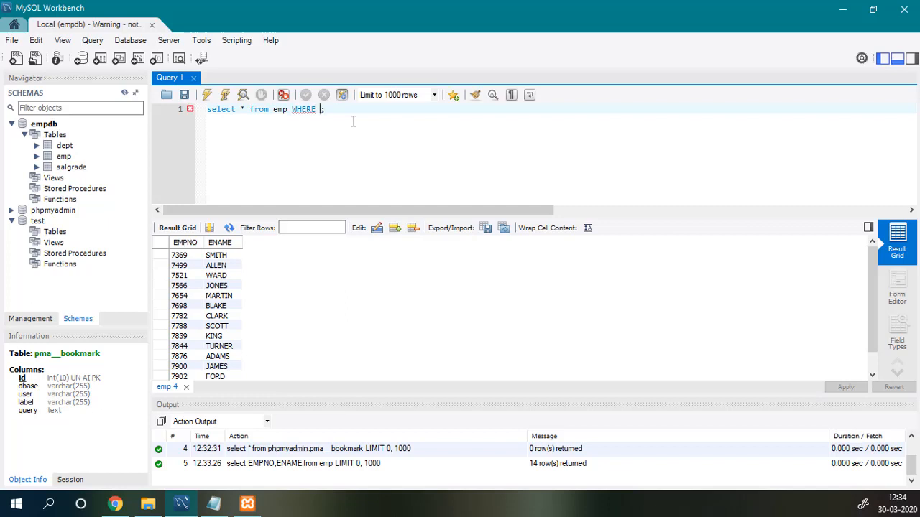
pyautogui.write(' E')
pyautogui.press('BackSpace')
pyautogui.press('BackSpace')
pyautogui.press('BackSpace')
pyautogui.press('BackSpace')
pyautogui.press('BackSpace')
pyautogui.press('BackSpace')
pyautogui.press('BackSpace')
pyautogui.press('BackSpace')
pyautogui.hotkey('ctrl', 'a')
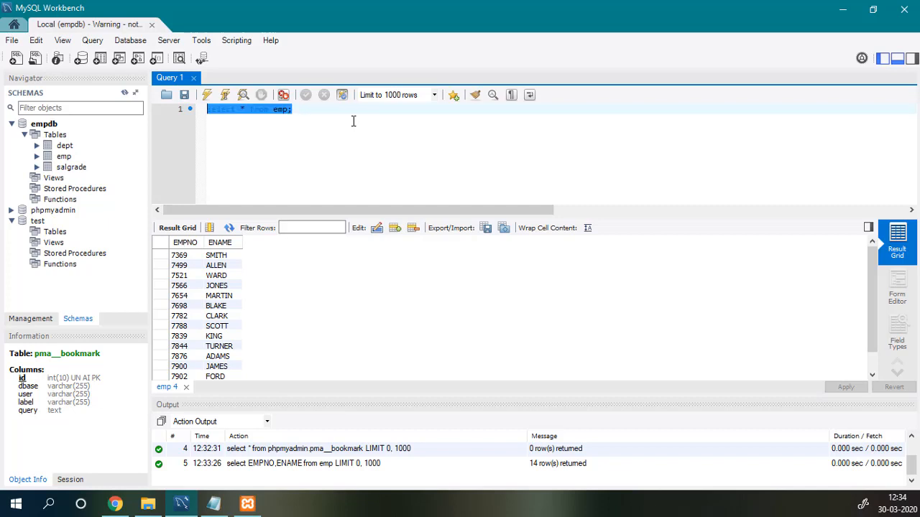
pyautogui.hotkey('ctrl', 'Return')
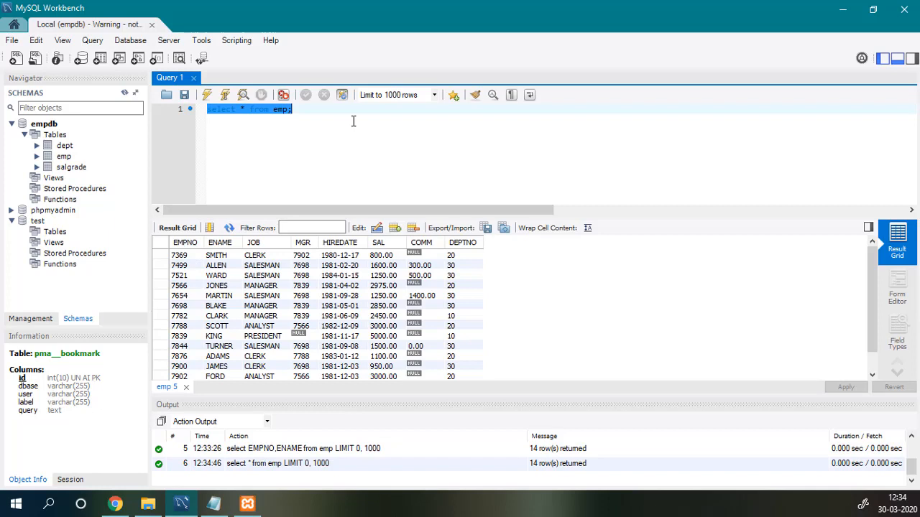
# Add WHERE JOB='SALESMAN' and run the query, listing the 4 salesmen.
pyautogui.click(348, 127)
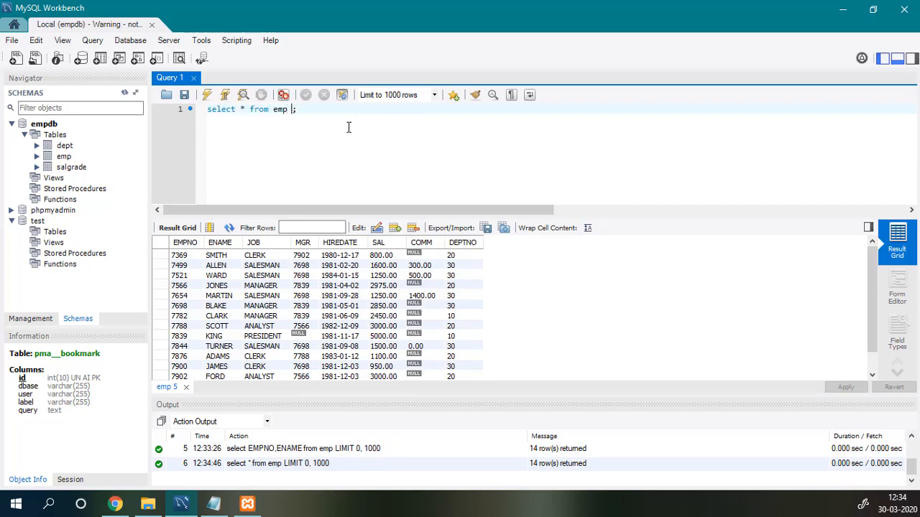
pyautogui.write("WHERE JOB='SALESMAN")
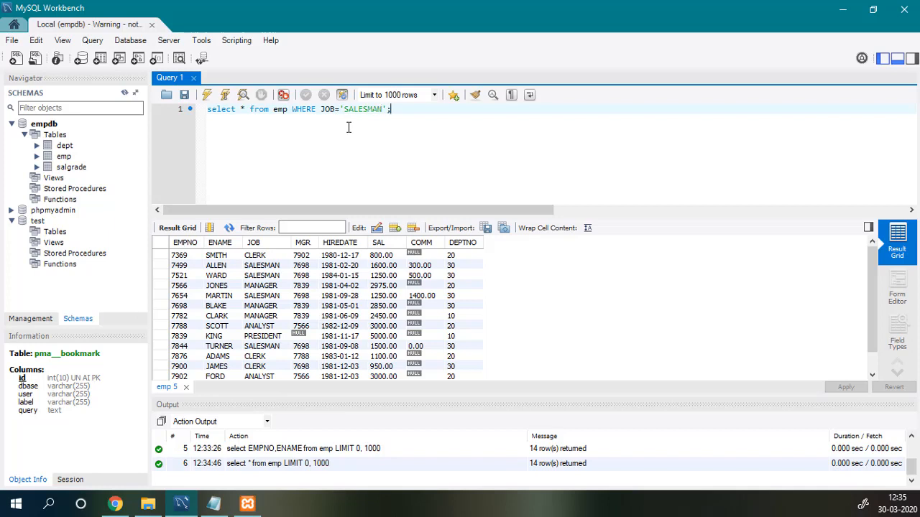
pyautogui.hotkey('ctrl', 'a')
pyautogui.hotkey('ctrl', 'Return')
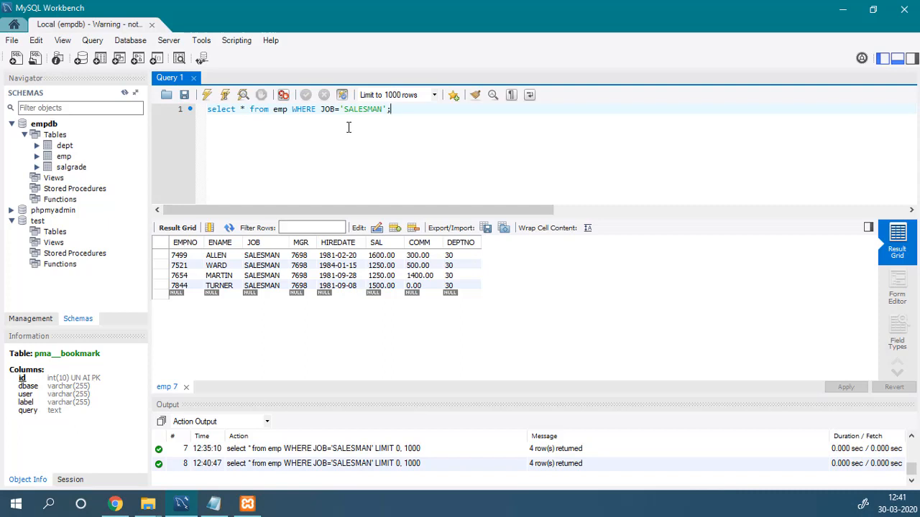
pyautogui.press('Home')
# Comment the SALESMAN query with #, then with --, removing each, then wrap it in /* */.
pyautogui.write('#')
pyautogui.press('End')
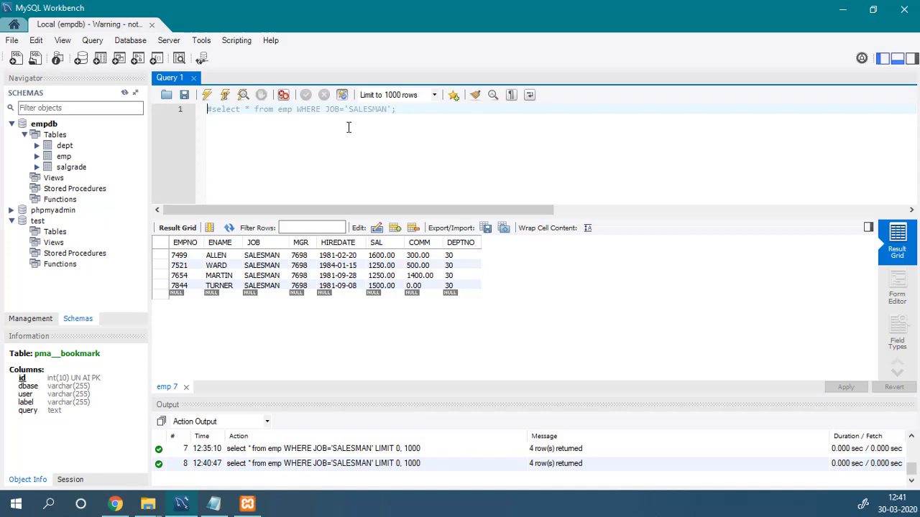
pyautogui.press('Delete')
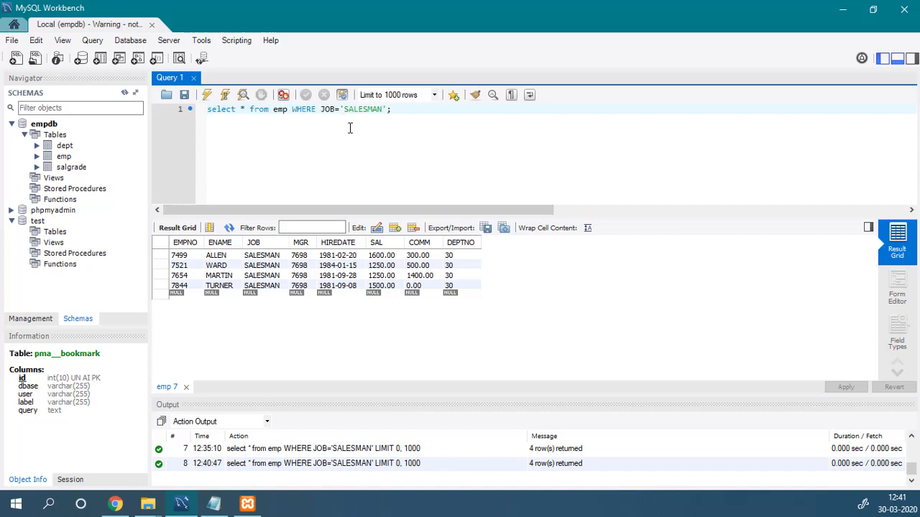
pyautogui.write('--')
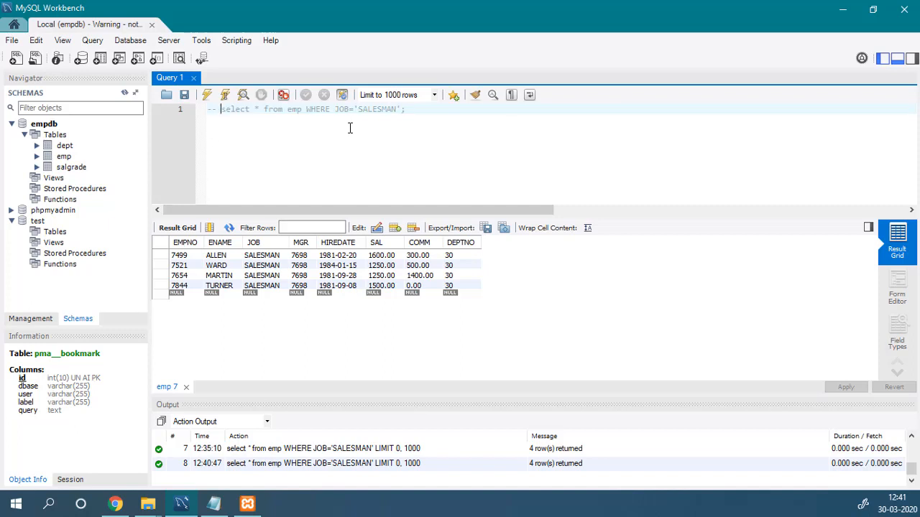
pyautogui.press('BackSpace')
pyautogui.press('BackSpace')
pyautogui.press('BackSpace')
pyautogui.write('/* ')
pyautogui.write(' */')
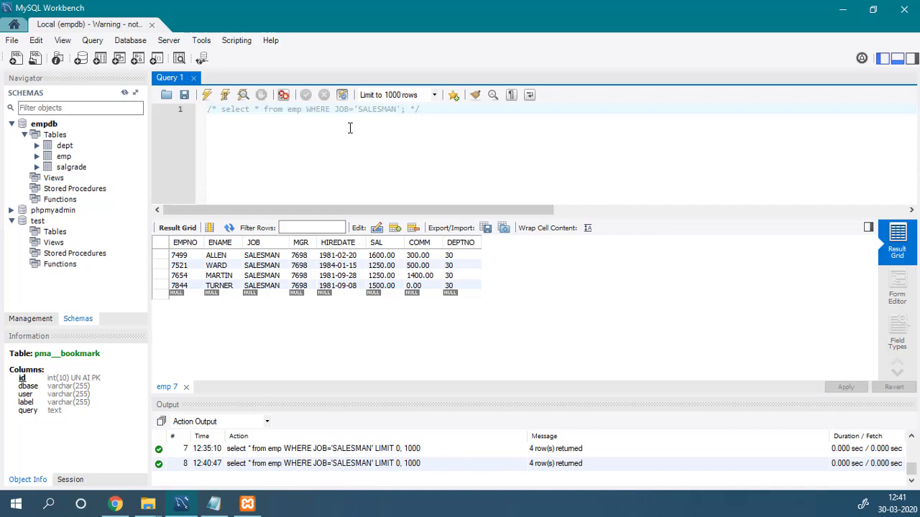